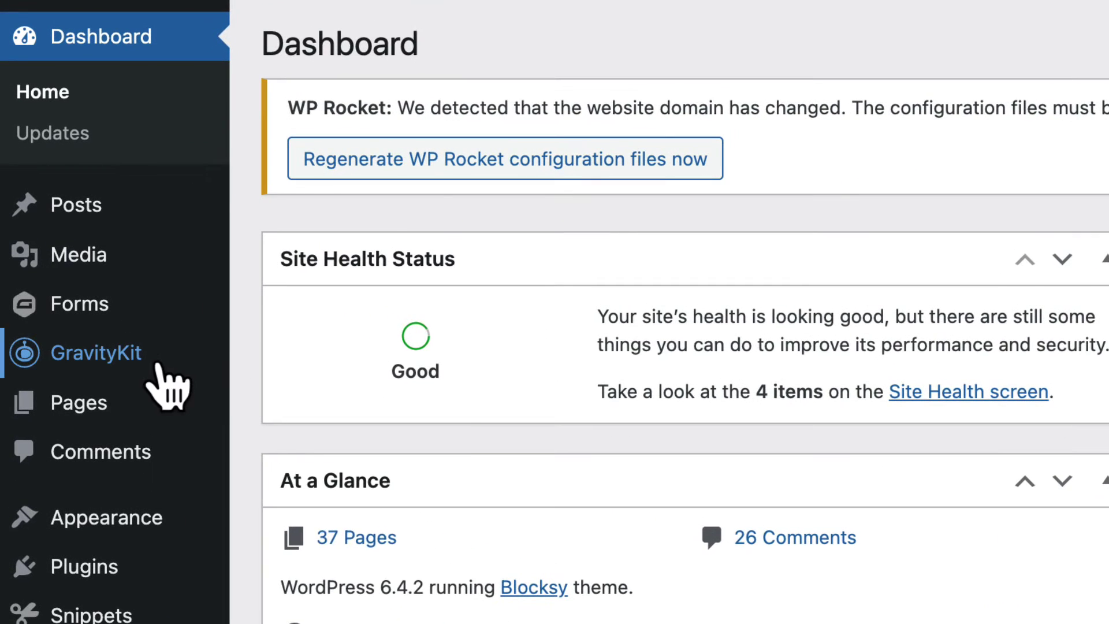
Install the free Gravity Forms Event Field 1.0.0 add-on from GravityKit's Manage Your Kit page.
{"action": "mouse_move", "coordinate": [163, 365]}
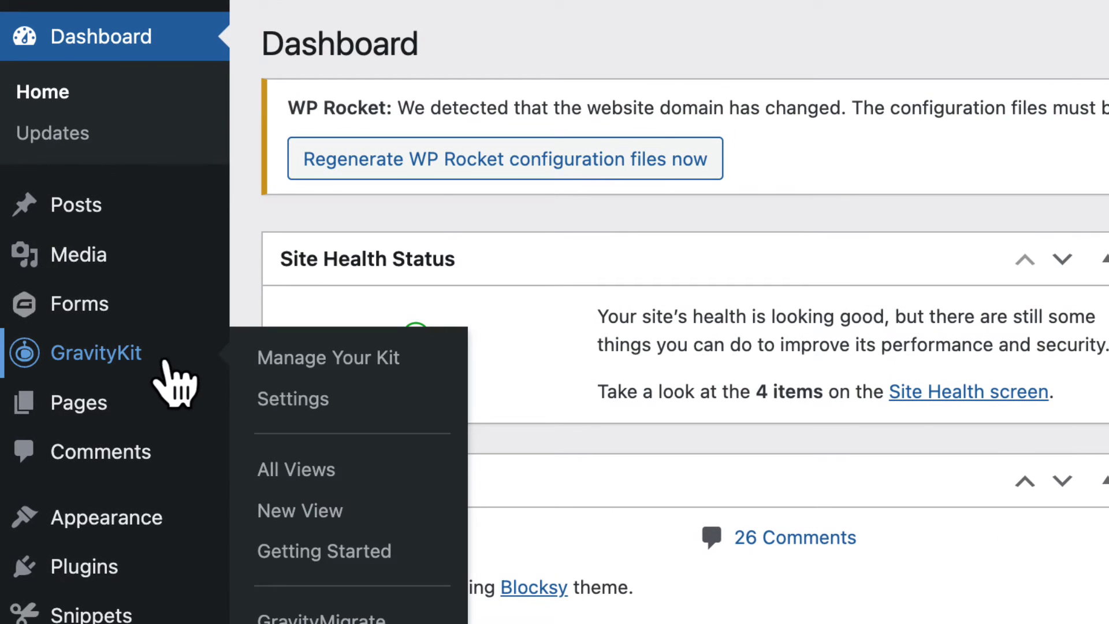
{"action": "left_click", "coordinate": [353, 359]}
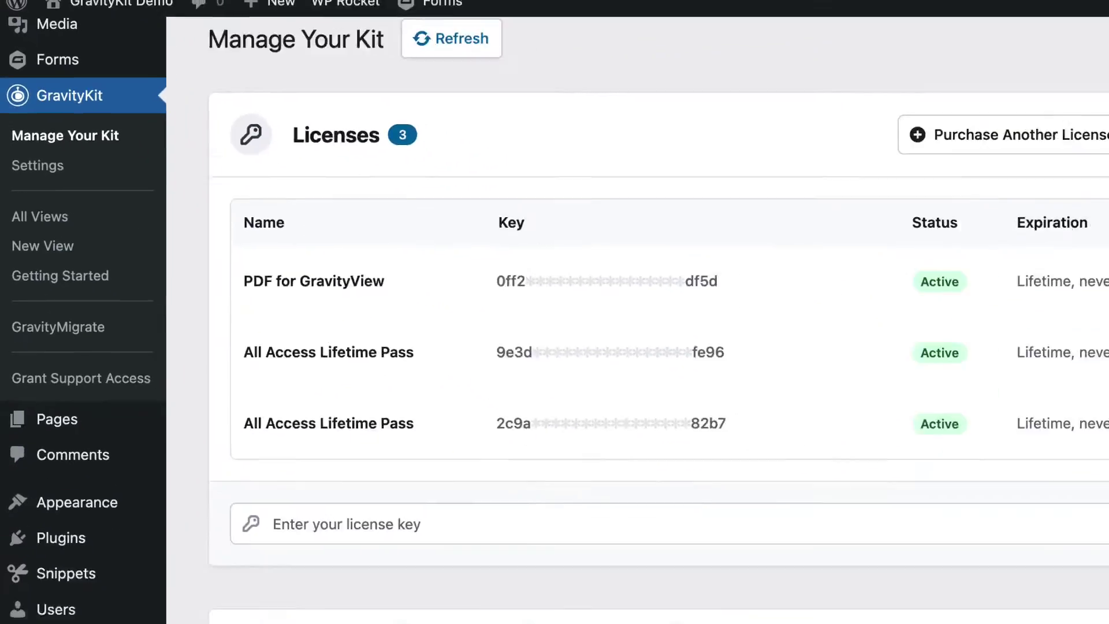
{"action": "scroll", "coordinate": [577, 323], "scroll_direction": "down", "scroll_amount": 10}
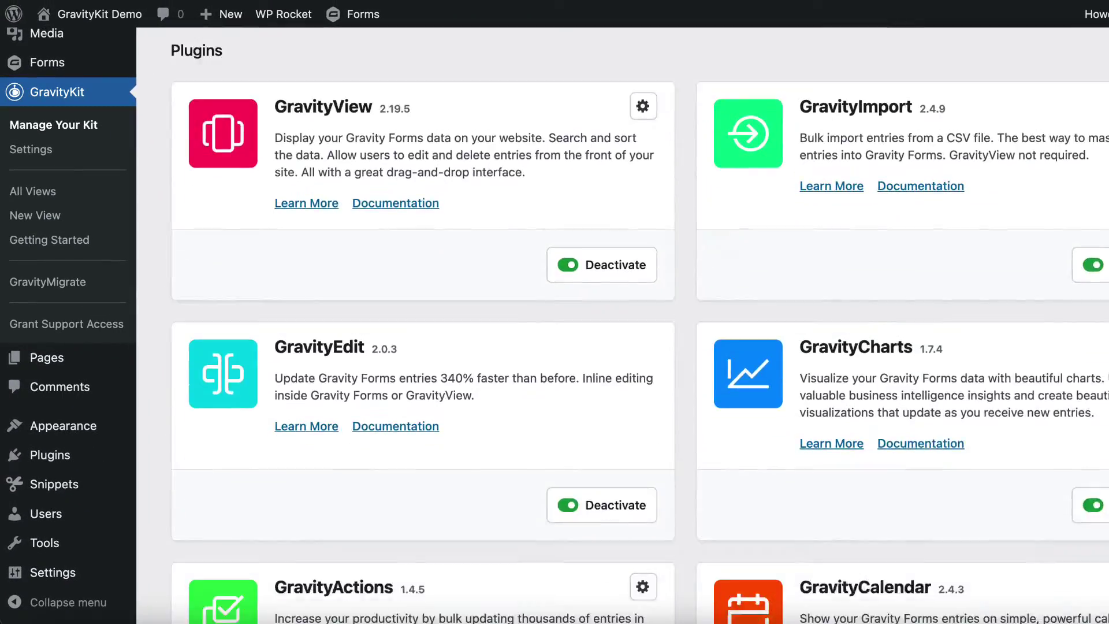
{"action": "scroll", "coordinate": [639, 325], "scroll_direction": "down", "scroll_amount": 20}
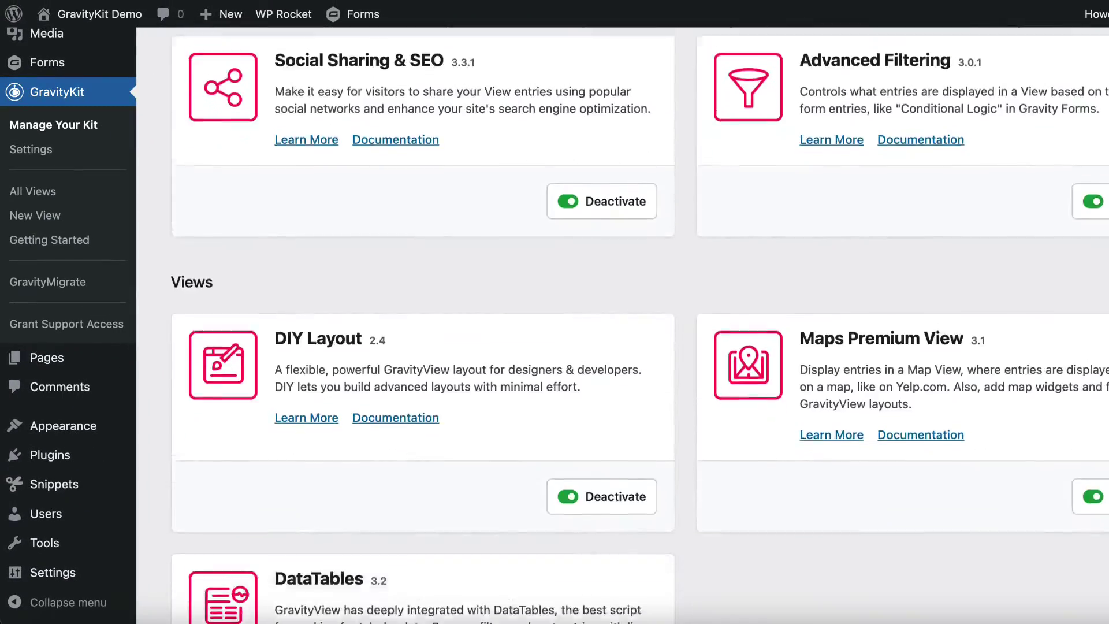
{"action": "scroll", "coordinate": [639, 325], "scroll_direction": "down", "scroll_amount": 9}
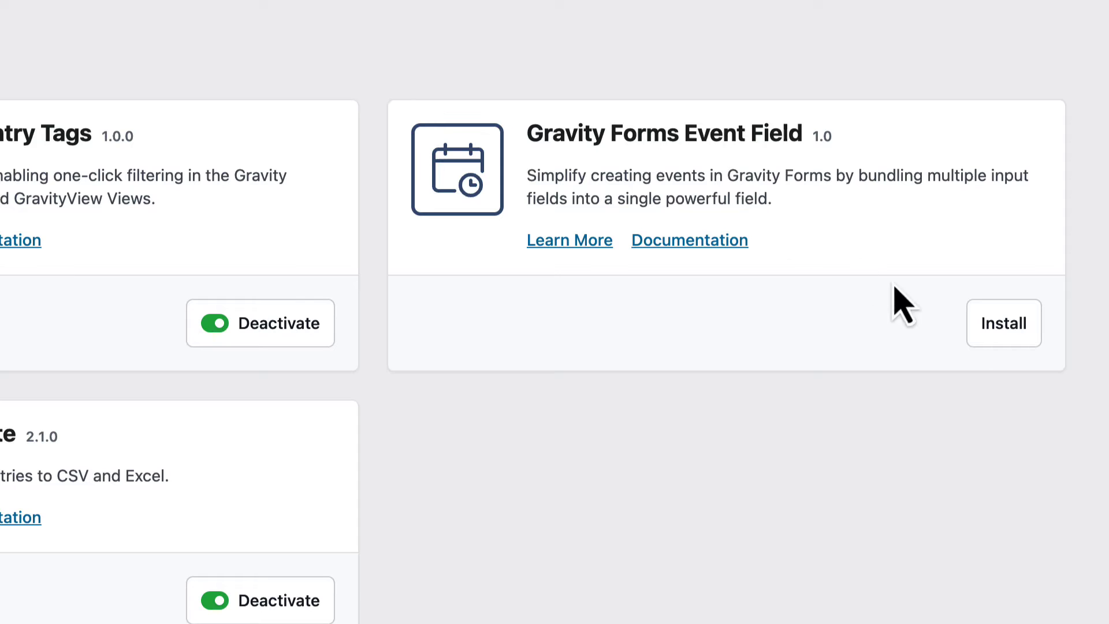
{"action": "left_click", "coordinate": [1009, 336]}
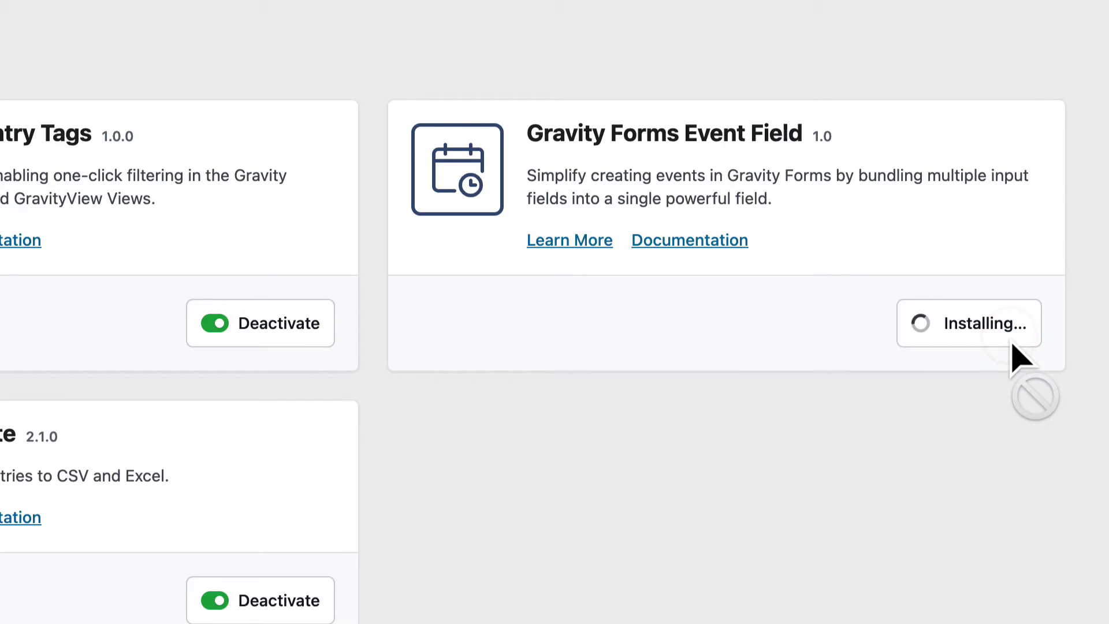
{"action": "left_click", "coordinate": [1009, 336]}
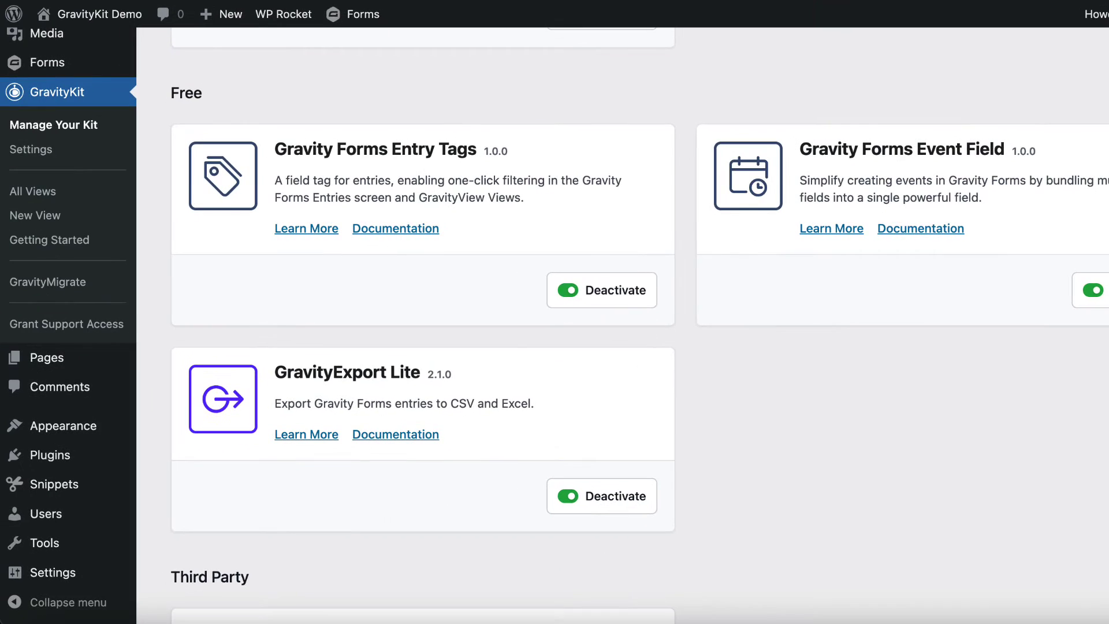
Create a new blank Gravity Forms form titled 'My events'.
{"action": "scroll", "coordinate": [260, 202], "scroll_direction": "up", "scroll_amount": 5}
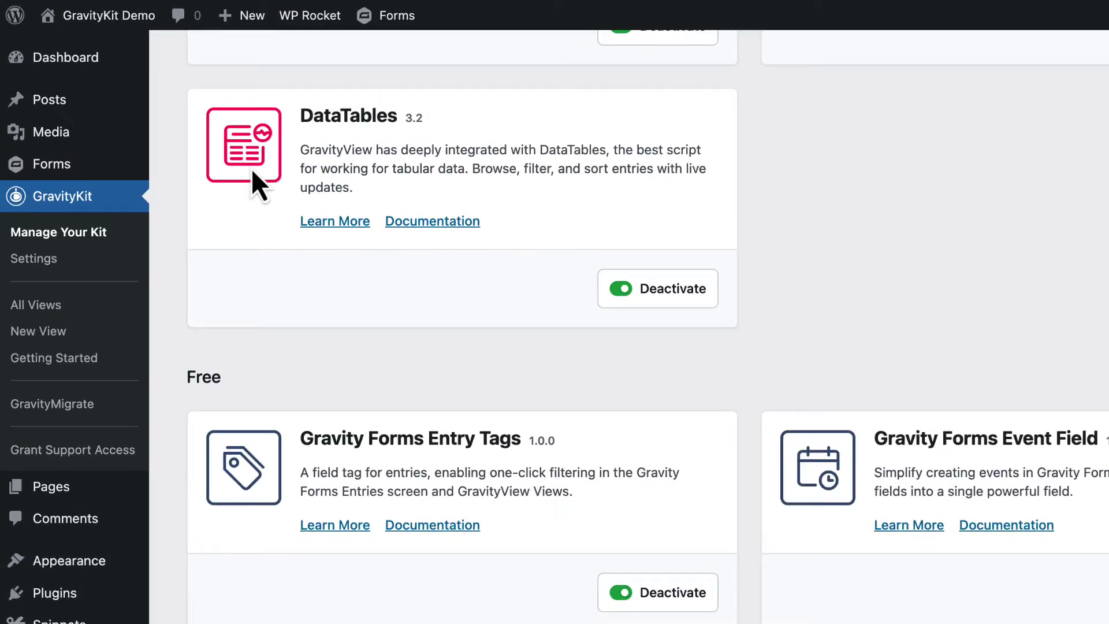
{"action": "mouse_move", "coordinate": [91, 151]}
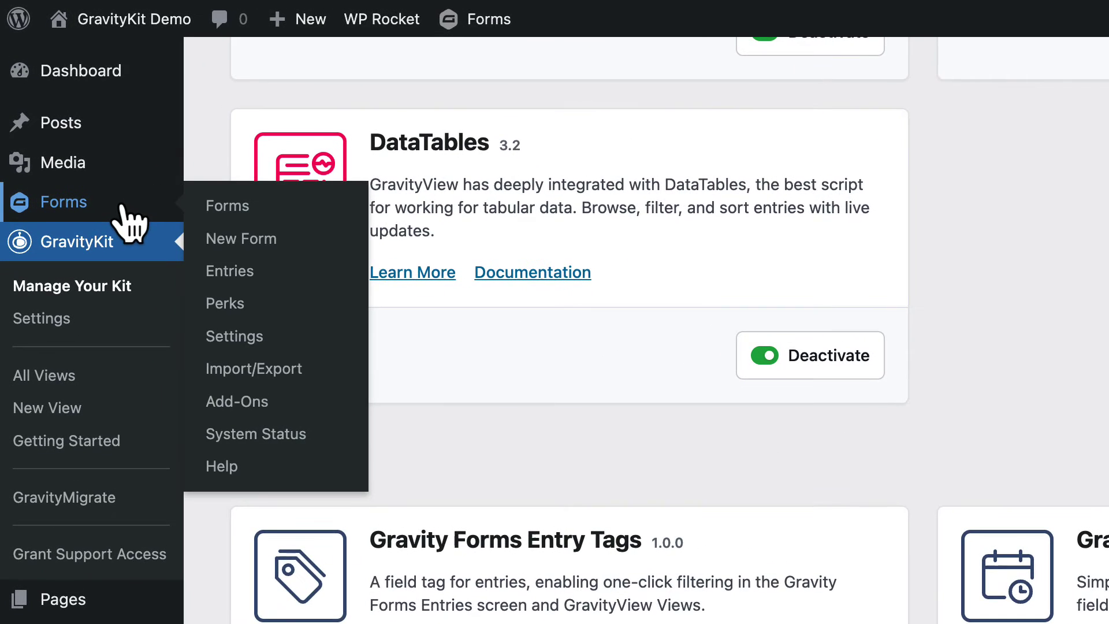
{"action": "left_click", "coordinate": [289, 242]}
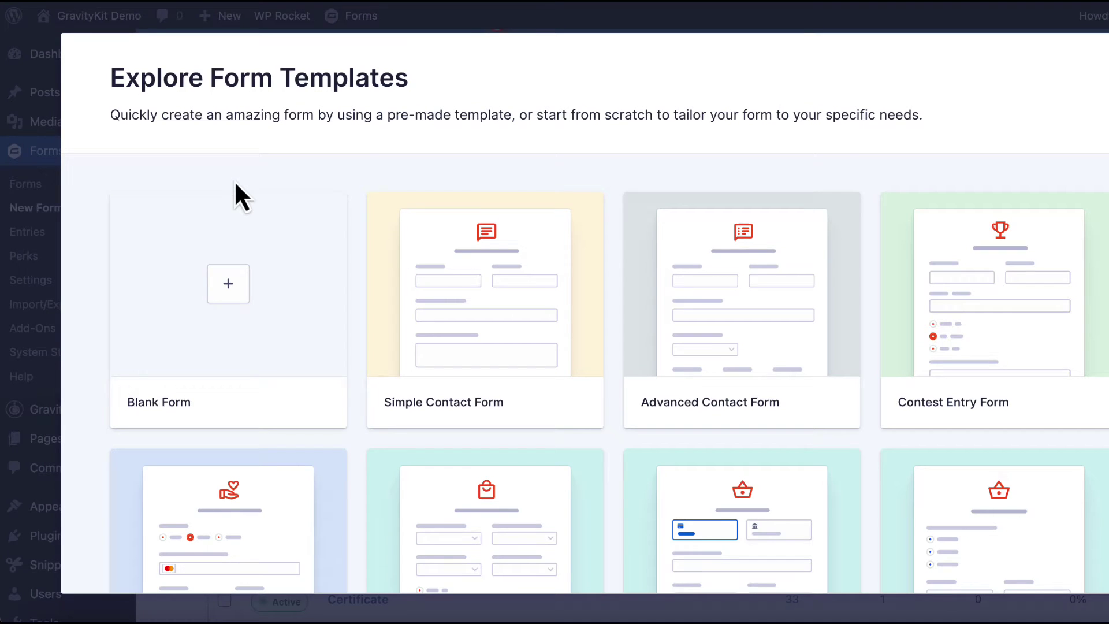
{"action": "left_click", "coordinate": [229, 291]}
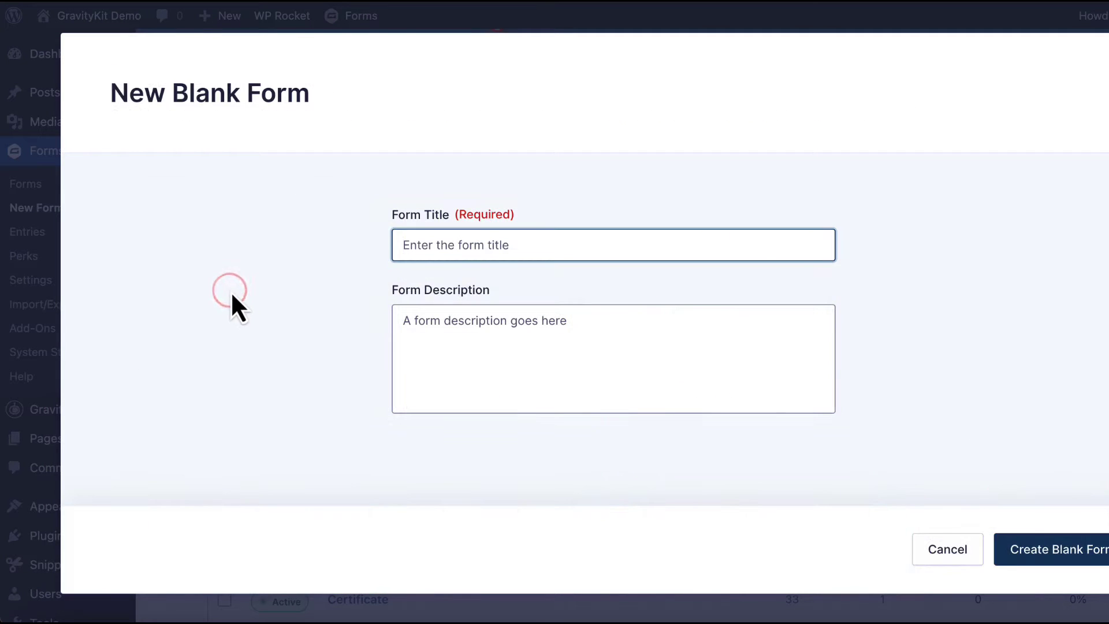
{"action": "type", "text": "My events"}
{"action": "left_click", "coordinate": [1025, 549]}
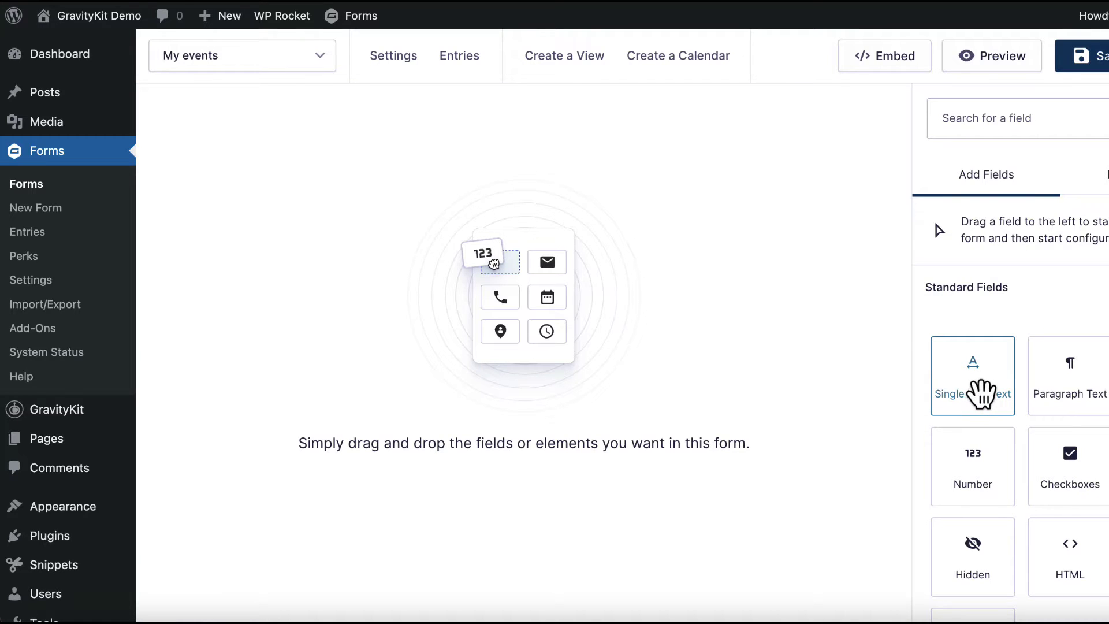
Add a Single Line Text field to the form and label it 'Title'.
{"action": "left_click_drag", "start_coordinate": [981, 394], "coordinate": [675, 229]}
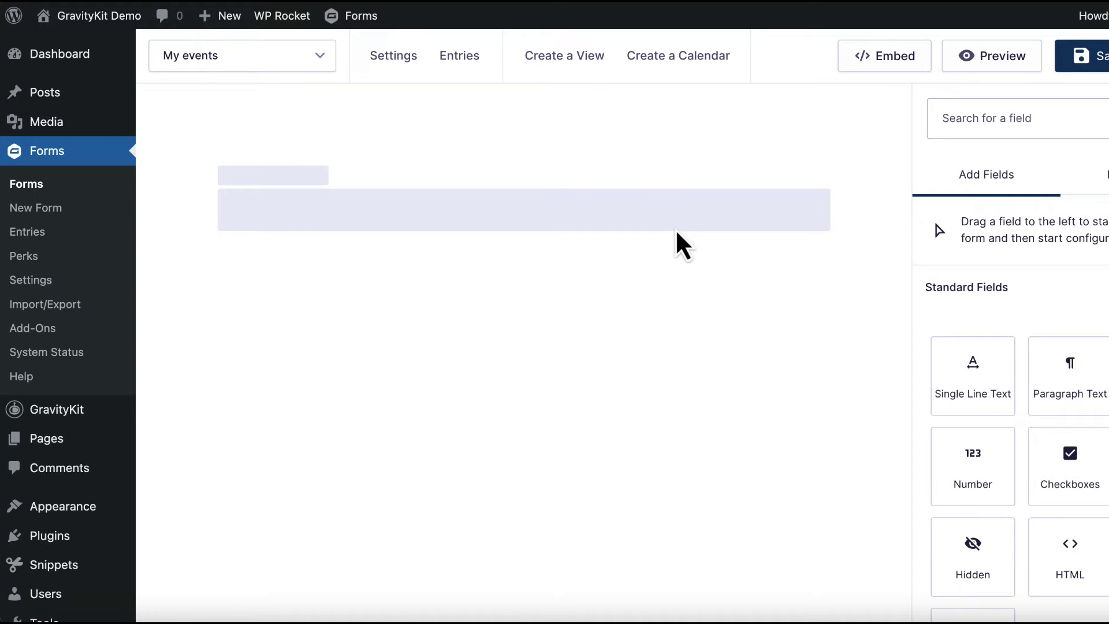
{"action": "left_click", "coordinate": [451, 194]}
{"action": "double_click", "coordinate": [965, 376]}
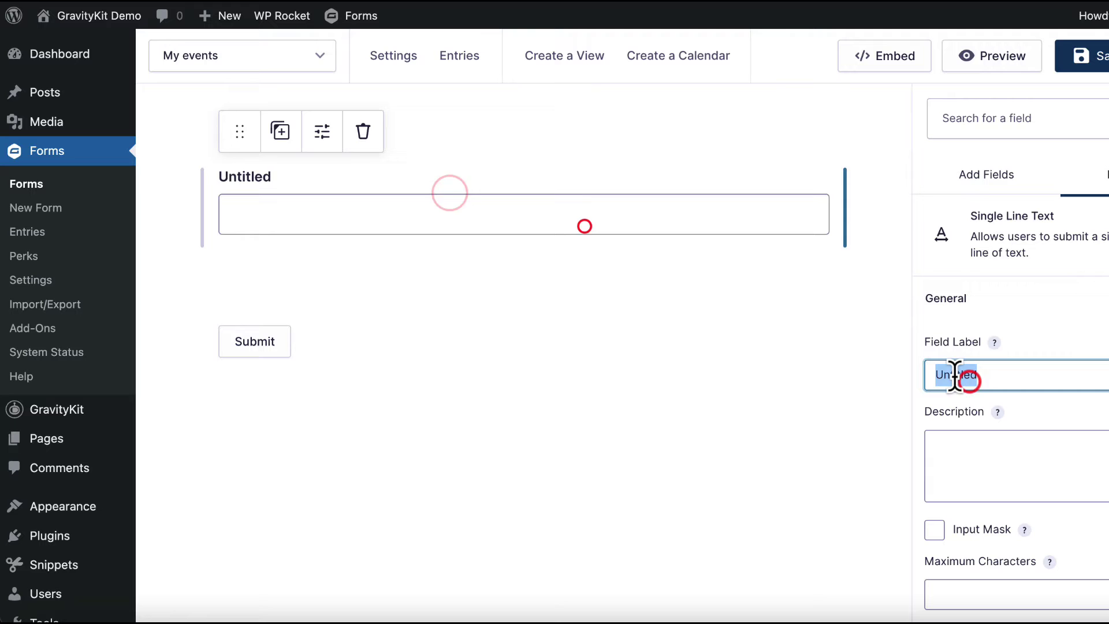
{"action": "type", "text": "Title"}
Add an Event field from Advanced Fields below the Title field.
{"action": "left_click", "coordinate": [976, 183]}
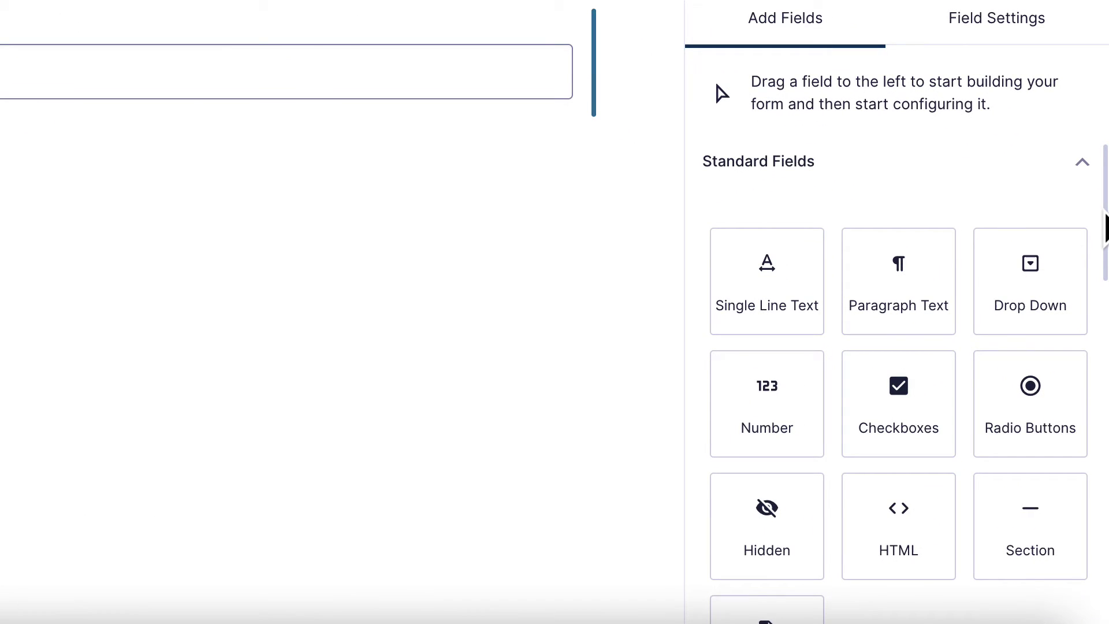
{"action": "left_click_drag", "start_coordinate": [1105, 209], "coordinate": [1097, 373]}
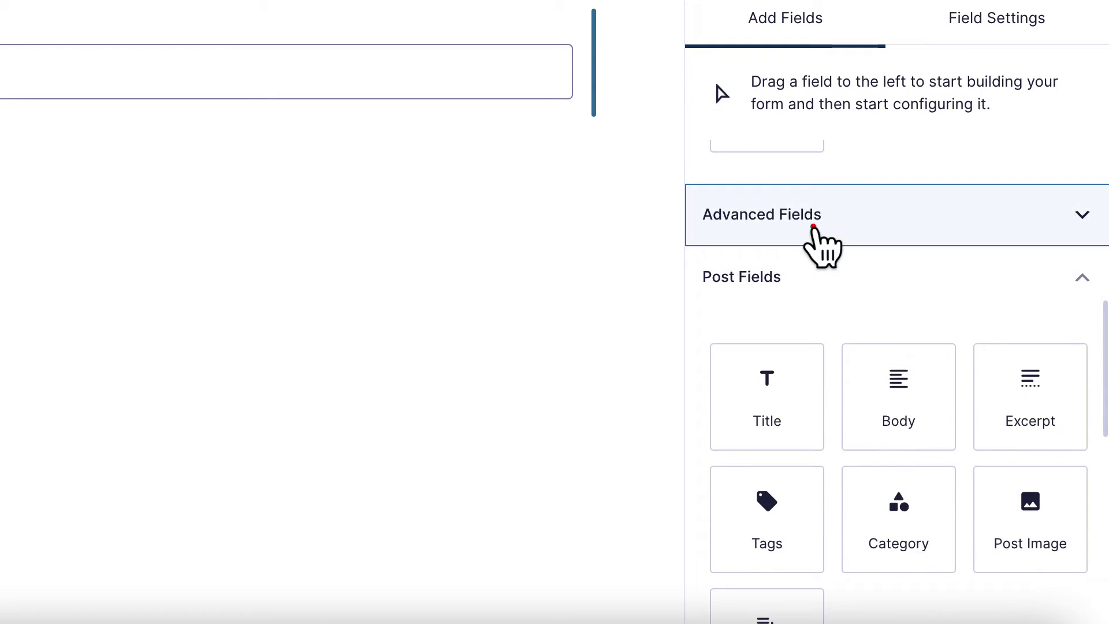
{"action": "left_click", "coordinate": [813, 226]}
{"action": "scroll", "coordinate": [1080, 315], "scroll_direction": "down", "scroll_amount": 6}
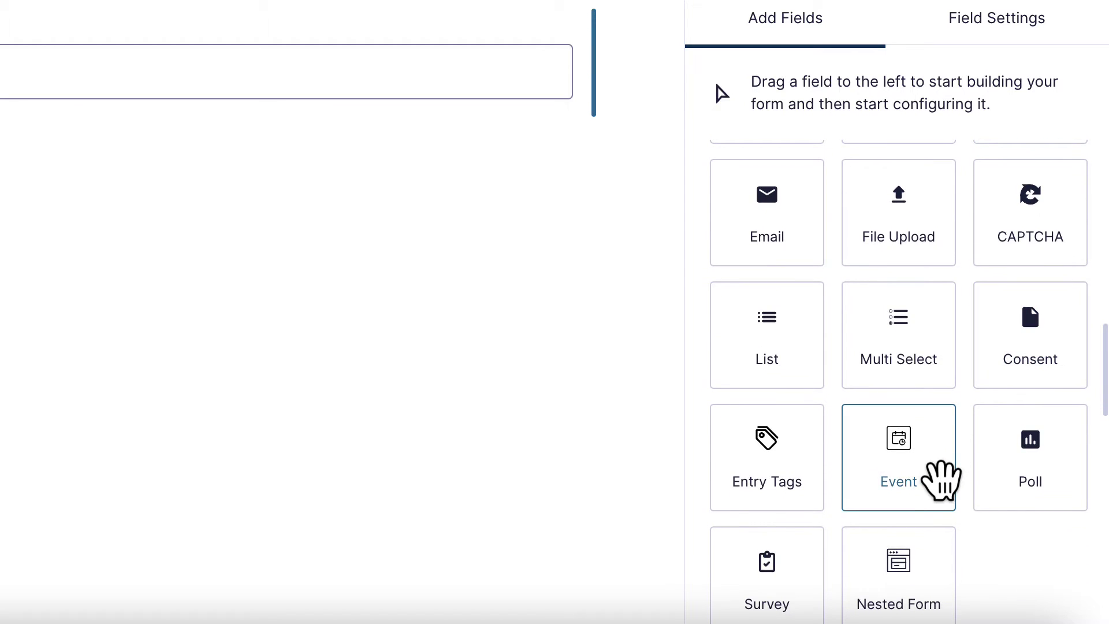
{"action": "left_click_drag", "start_coordinate": [934, 488], "coordinate": [421, 188]}
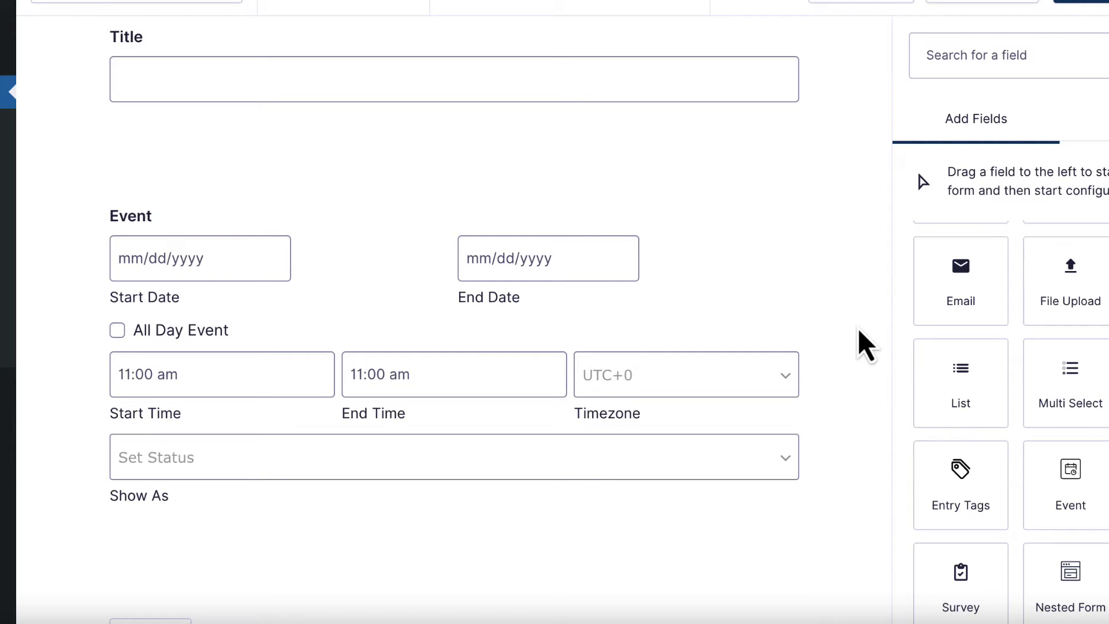
{"action": "mouse_move", "coordinate": [478, 363]}
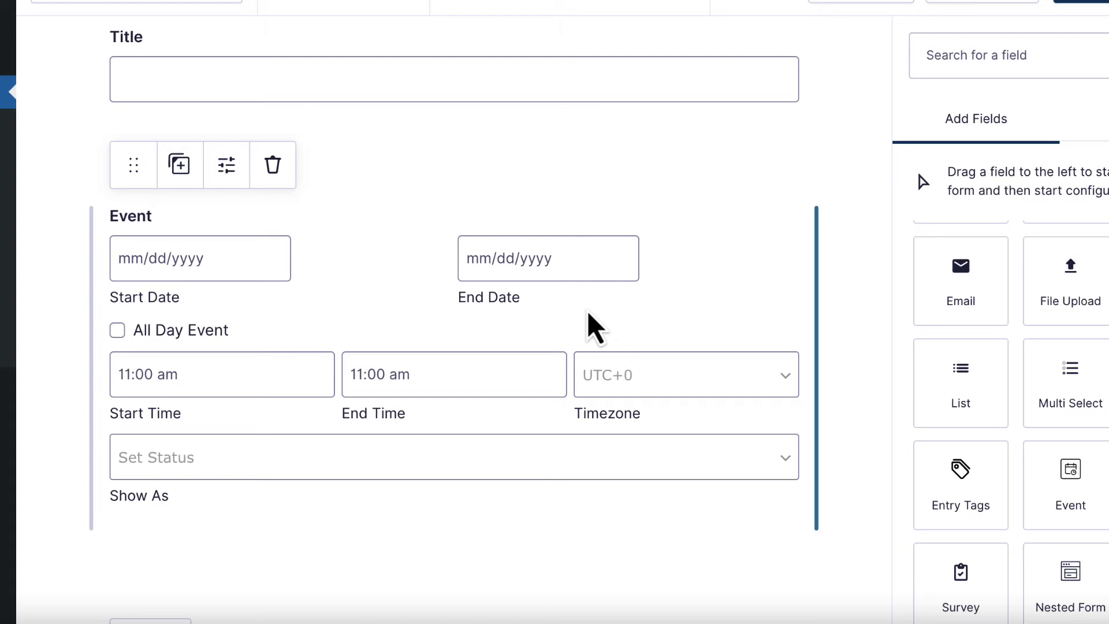
Enable repeating events in the Event field's settings.
{"action": "left_click", "coordinate": [573, 316]}
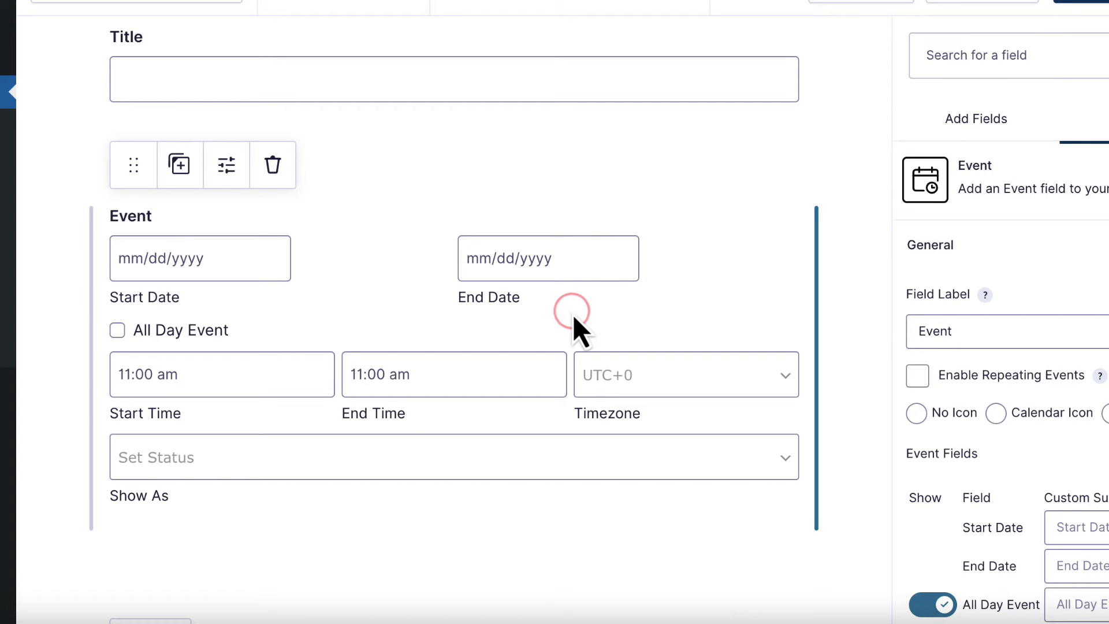
{"action": "scroll", "coordinate": [947, 456], "scroll_direction": "down", "scroll_amount": 2}
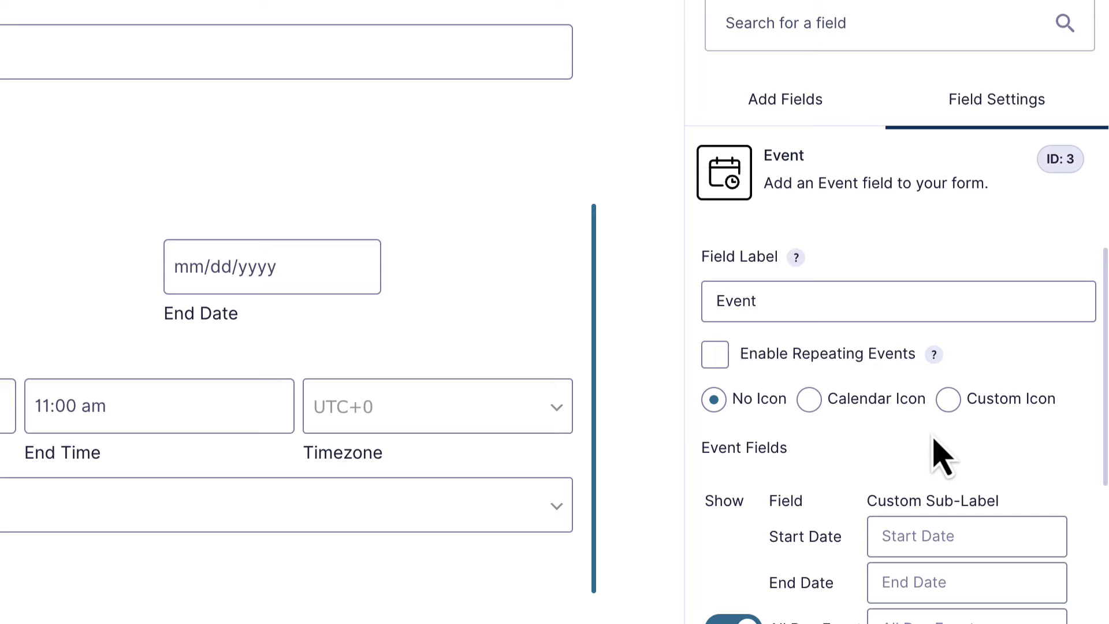
{"action": "scroll", "coordinate": [940, 456], "scroll_direction": "up", "scroll_amount": 1}
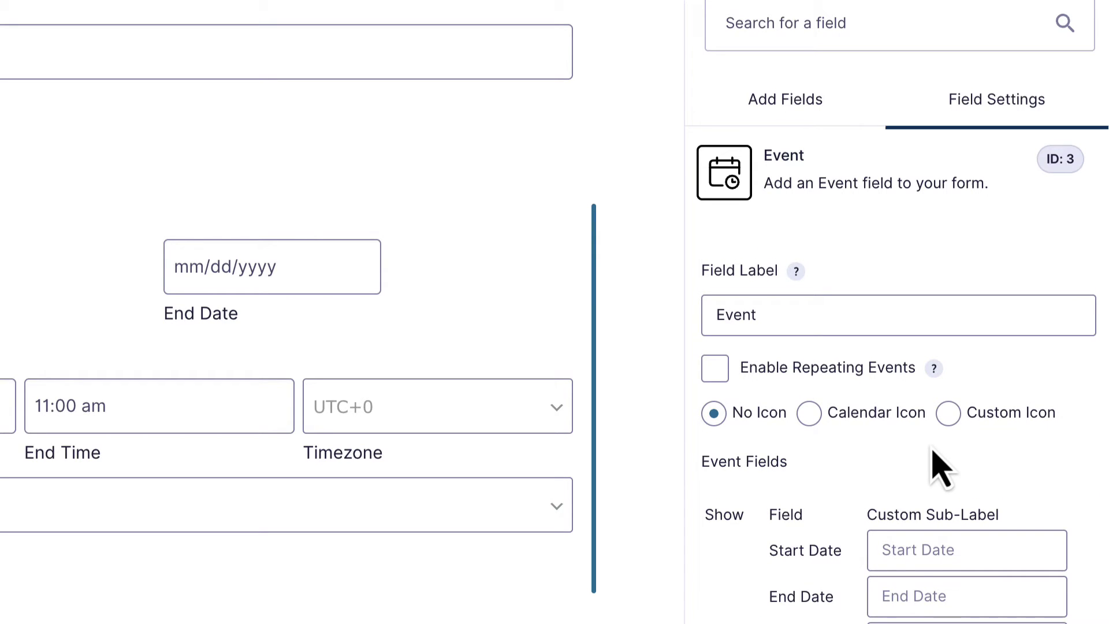
{"action": "left_click", "coordinate": [787, 374]}
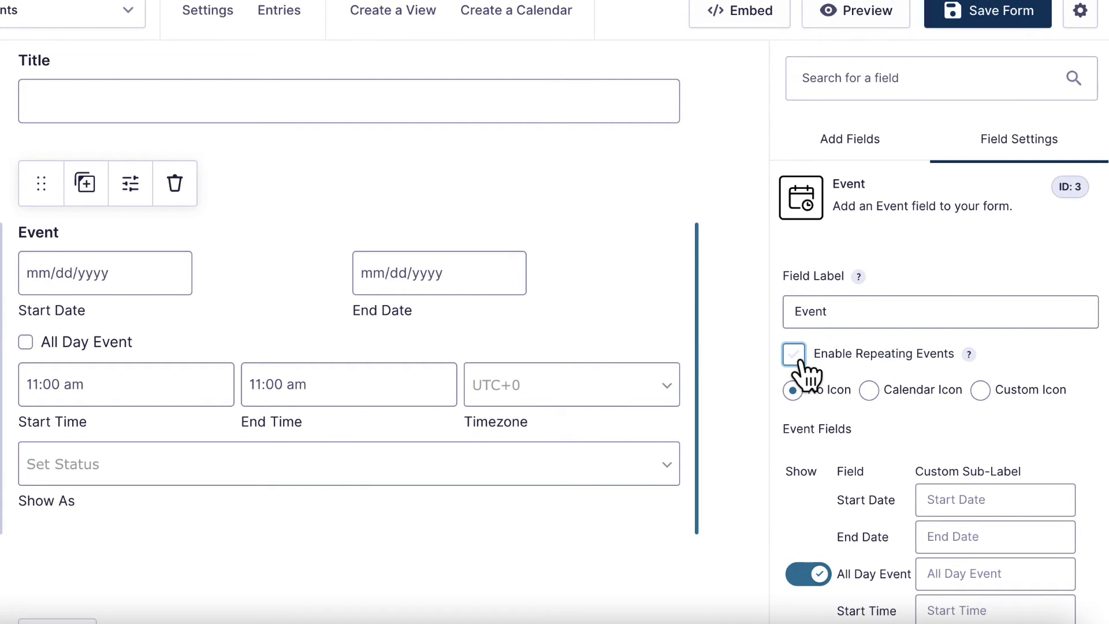
{"action": "left_click", "coordinate": [797, 358]}
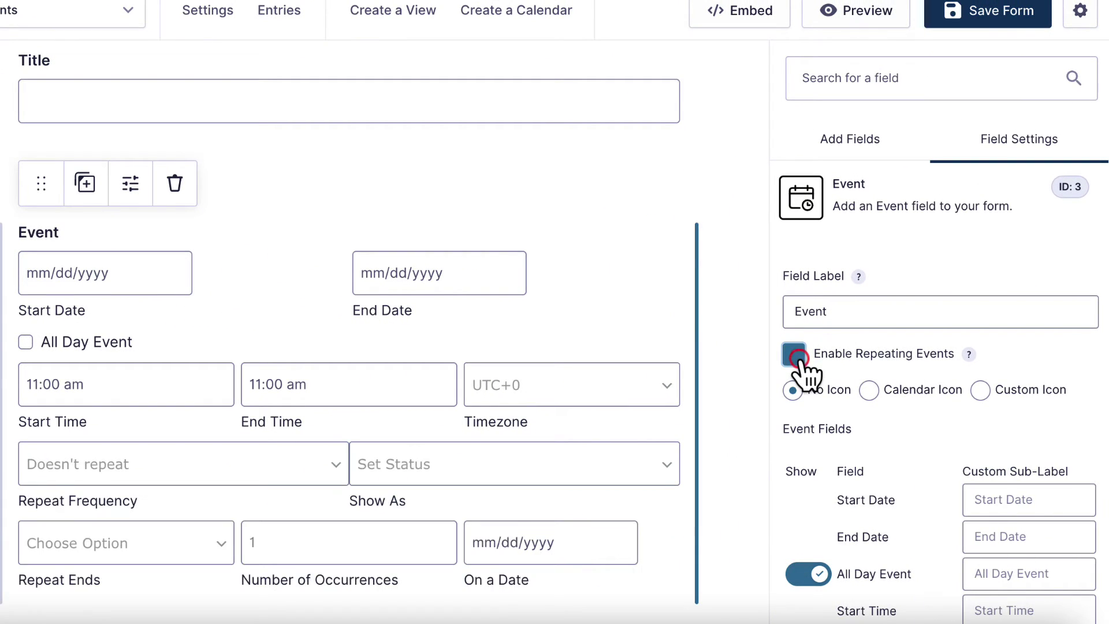
Review the new Repeat Frequency, Repeat Ends, Number of Occurrences and On a Date sub-labels.
{"action": "scroll", "coordinate": [706, 381], "scroll_direction": "down", "scroll_amount": 2}
{"action": "scroll", "coordinate": [703, 375], "scroll_direction": "down", "scroll_amount": 1}
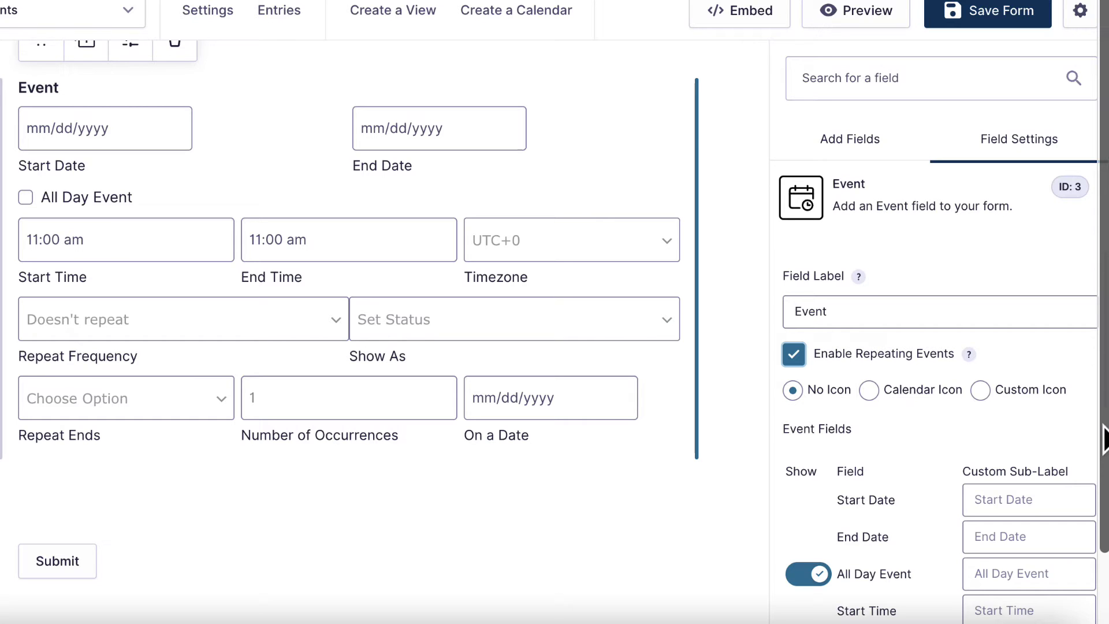
{"action": "left_click_drag", "start_coordinate": [1104, 416], "coordinate": [1079, 448]}
{"action": "scroll", "coordinate": [1078, 435], "scroll_direction": "down", "scroll_amount": 3}
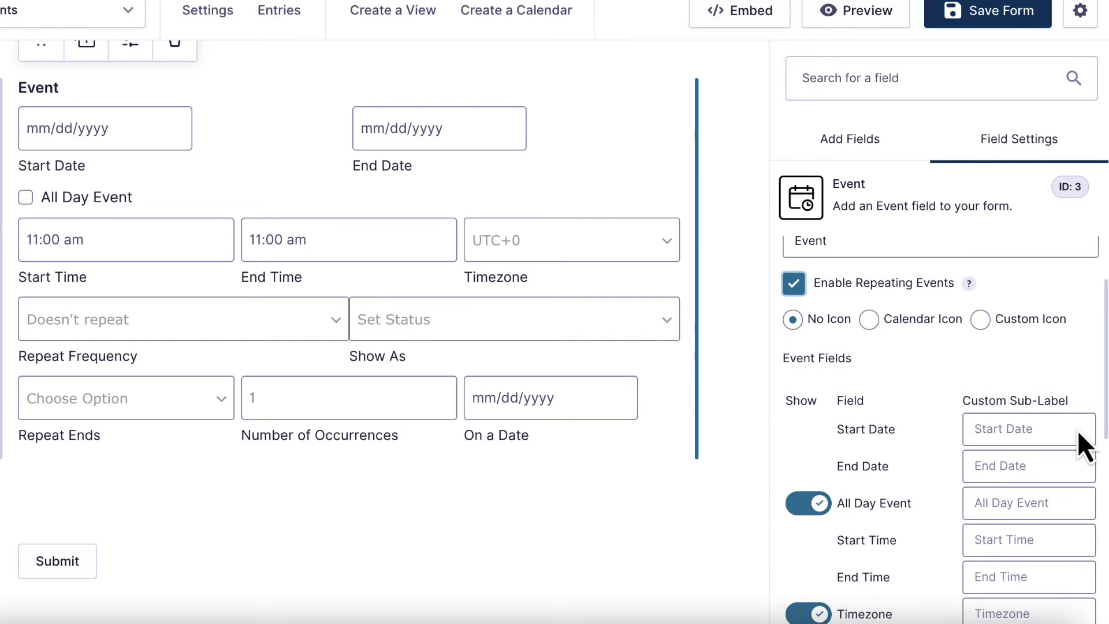
{"action": "scroll", "coordinate": [1078, 438], "scroll_direction": "down", "scroll_amount": 2}
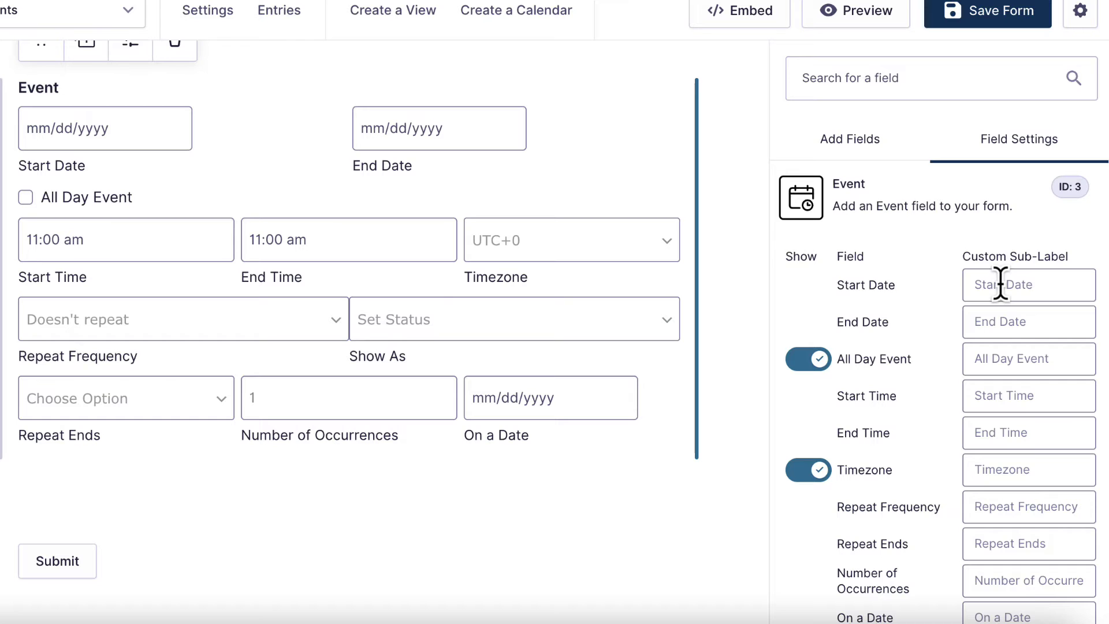
{"action": "scroll", "coordinate": [1003, 304], "scroll_direction": "down", "scroll_amount": 1}
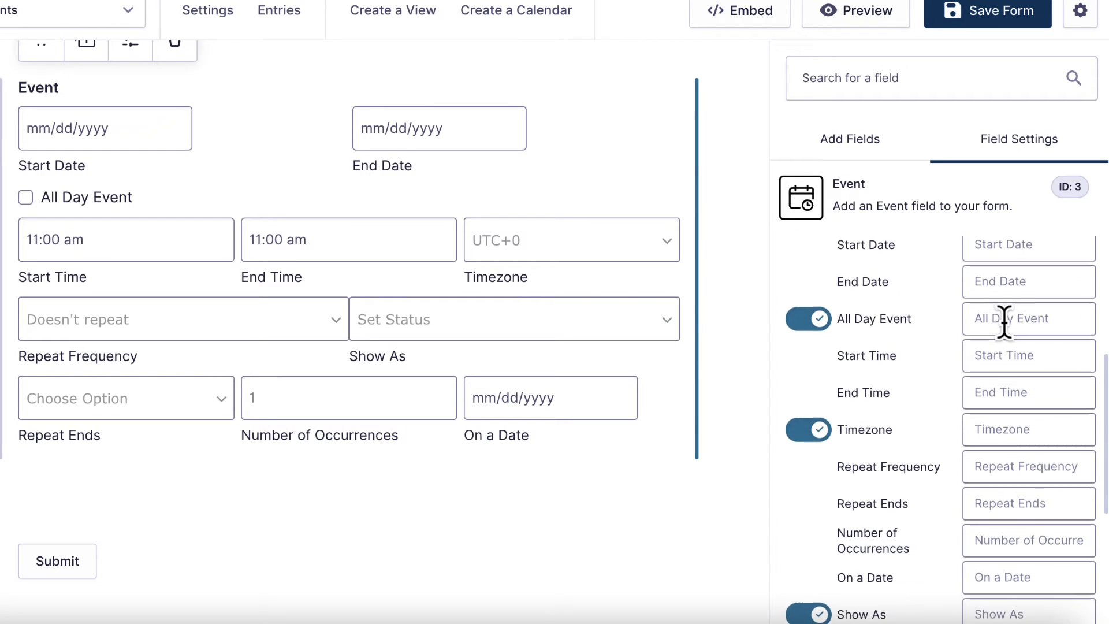
{"action": "scroll", "coordinate": [1003, 322], "scroll_direction": "down", "scroll_amount": 1}
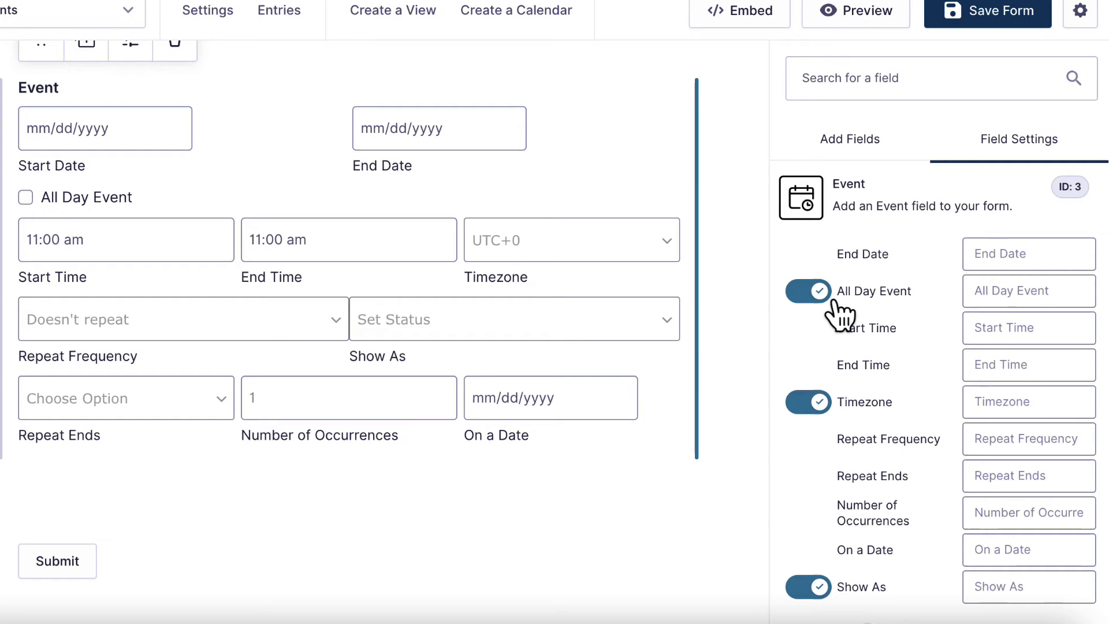
Toggle the All Day option, then switch the Timezone and Show As parts off and back on.
{"action": "left_click", "coordinate": [809, 294]}
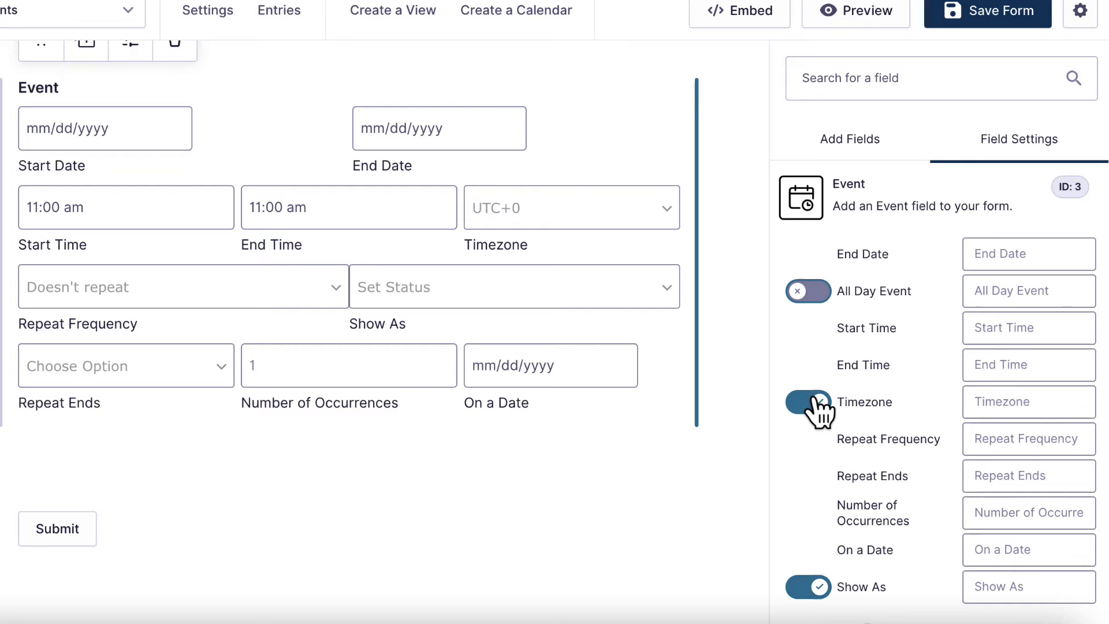
{"action": "scroll", "coordinate": [811, 430], "scroll_direction": "down", "scroll_amount": 2}
{"action": "left_click", "coordinate": [806, 326]}
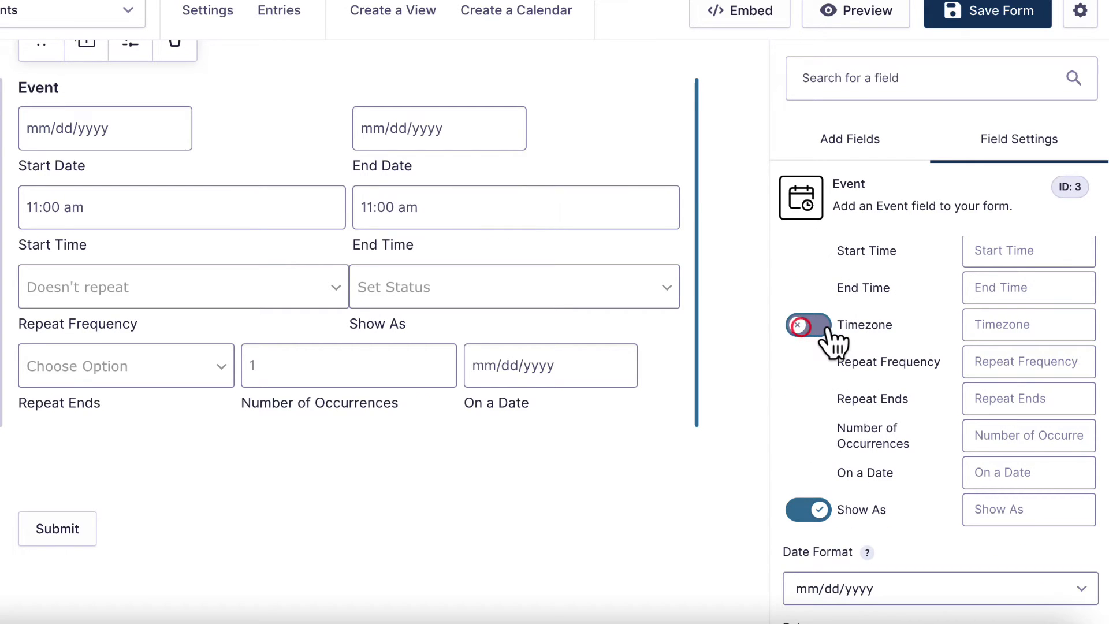
{"action": "left_click", "coordinate": [807, 327]}
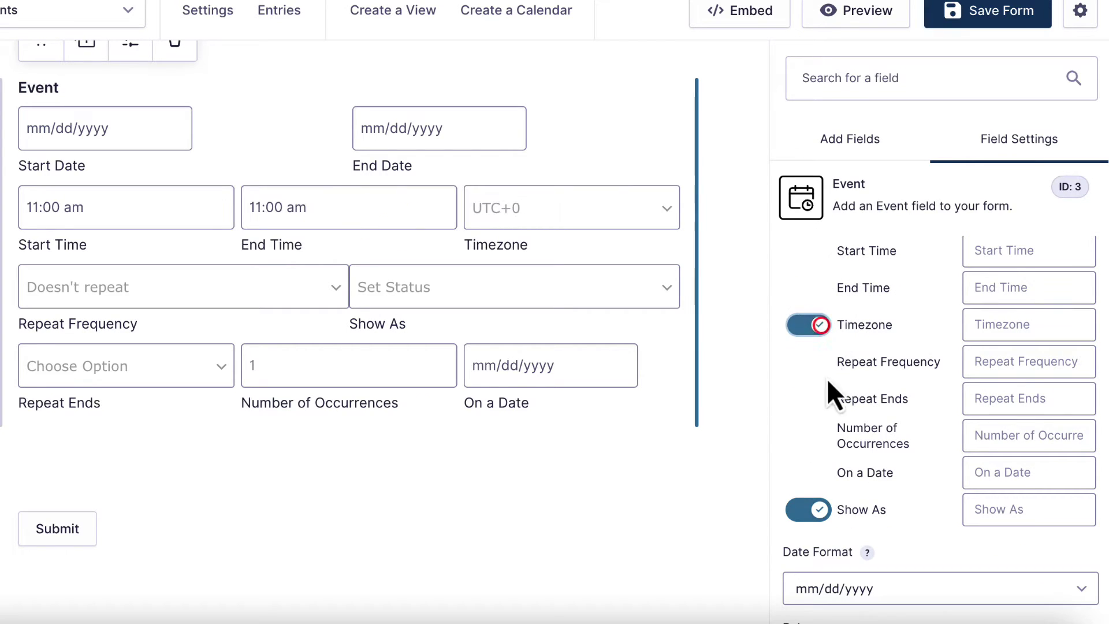
{"action": "left_click", "coordinate": [807, 510]}
{"action": "left_click", "coordinate": [819, 510]}
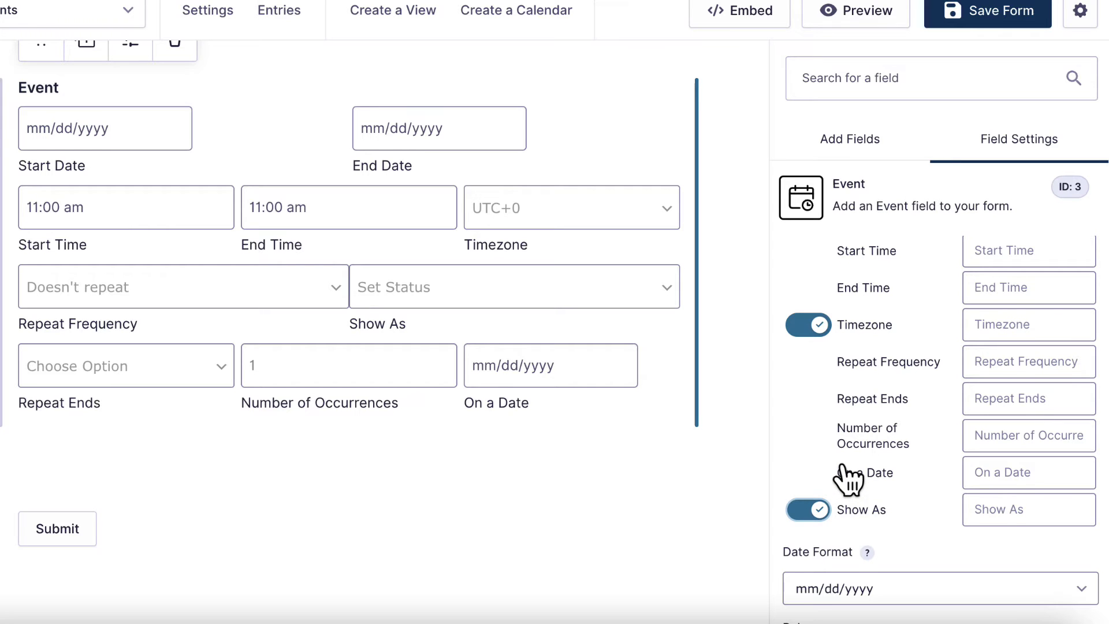
Check the date format options and keep mm/dd/yyyy.
{"action": "scroll", "coordinate": [848, 477], "scroll_direction": "down", "scroll_amount": 3}
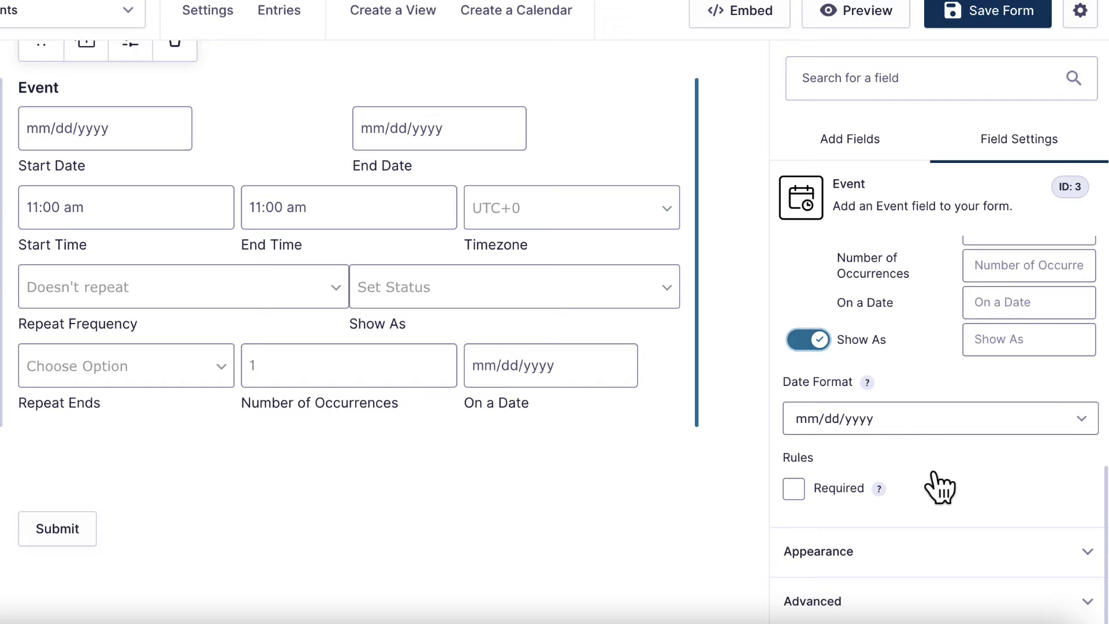
{"action": "left_click", "coordinate": [950, 440]}
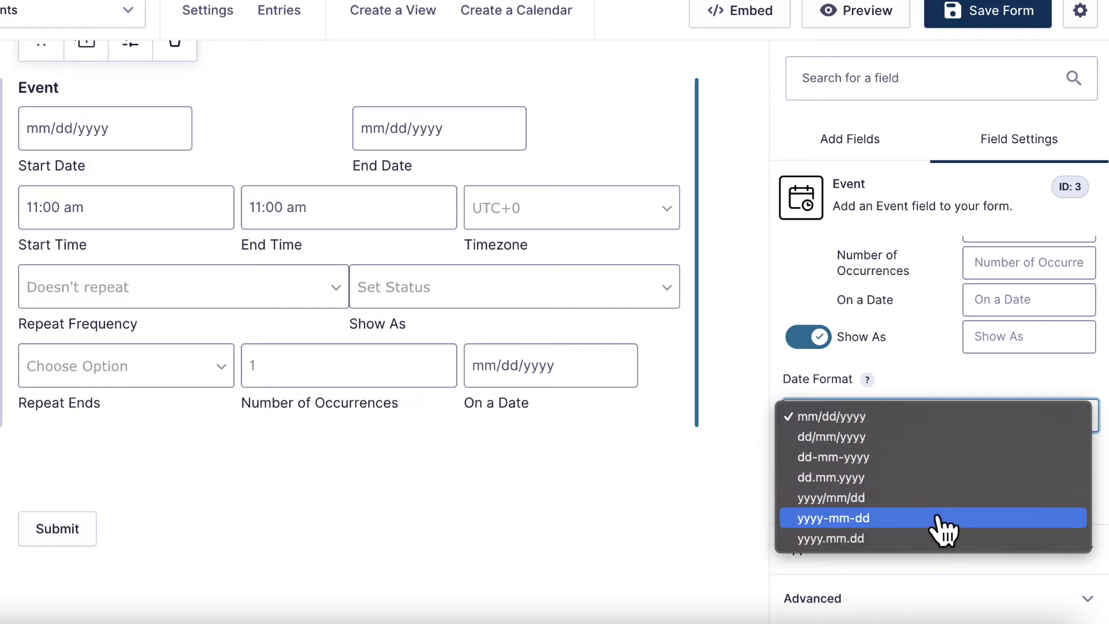
{"action": "left_click", "coordinate": [936, 482]}
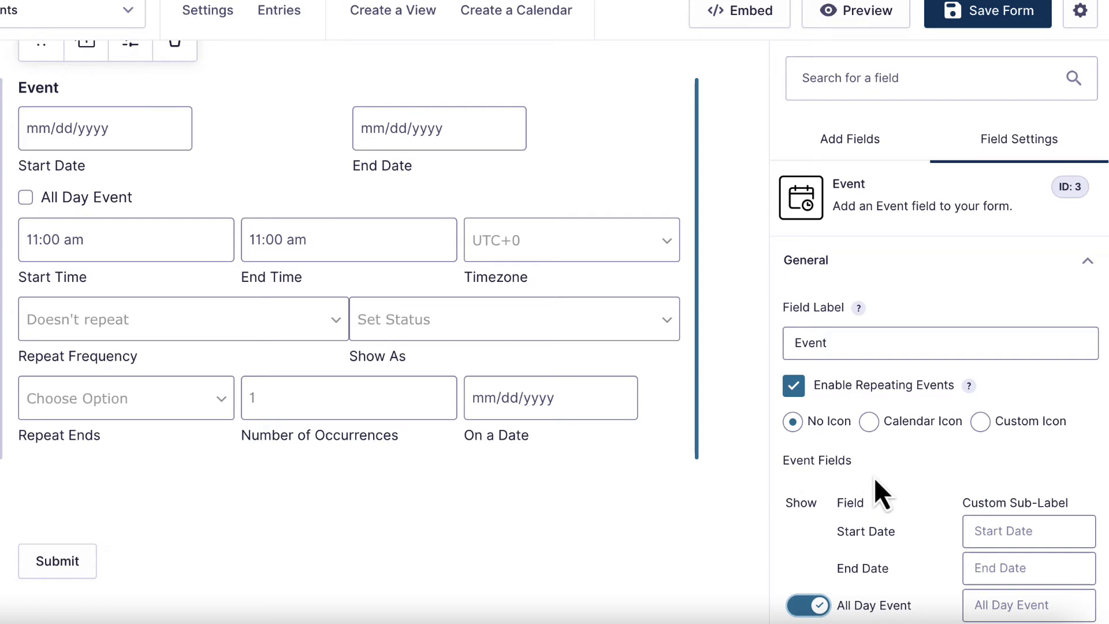
{"action": "left_click", "coordinate": [869, 422]}
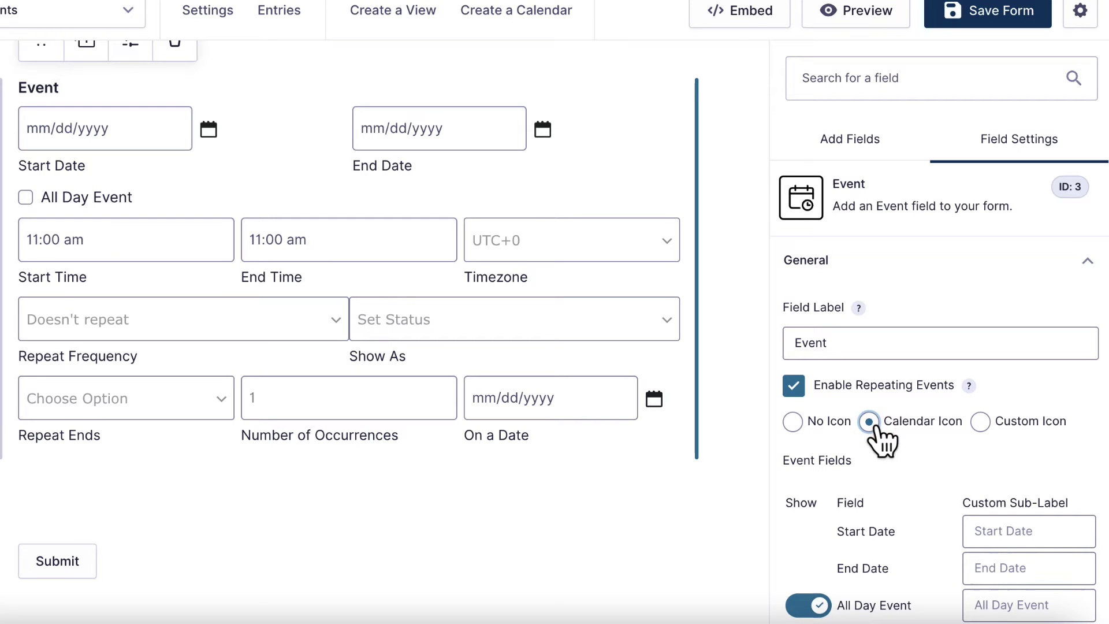
{"action": "left_click", "coordinate": [988, 428]}
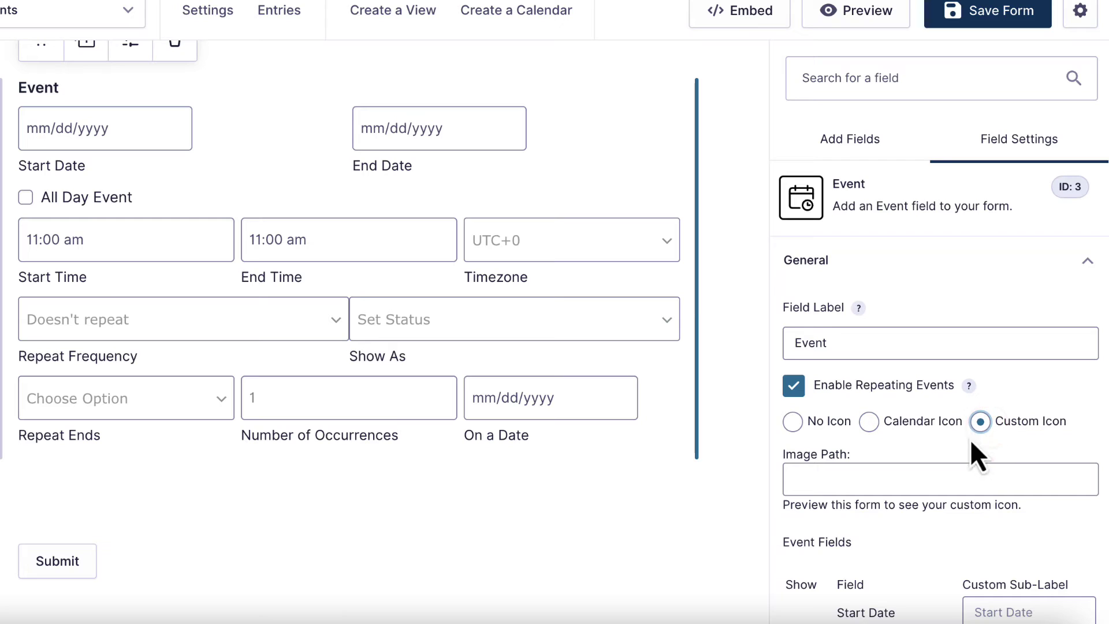
{"action": "left_click", "coordinate": [868, 426]}
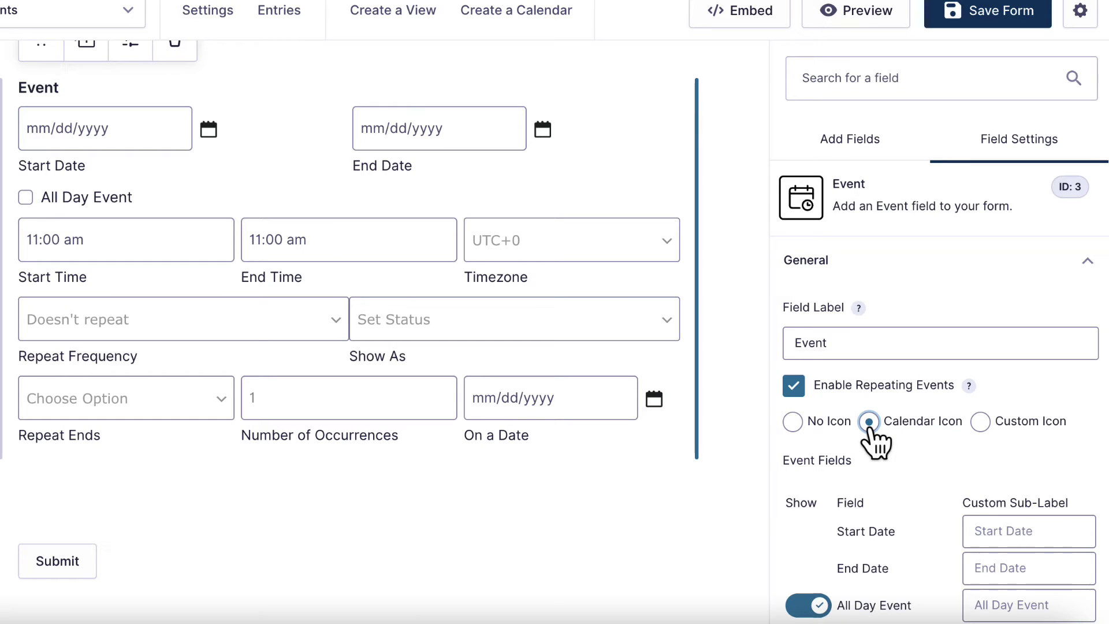
{"action": "left_click", "coordinate": [793, 422]}
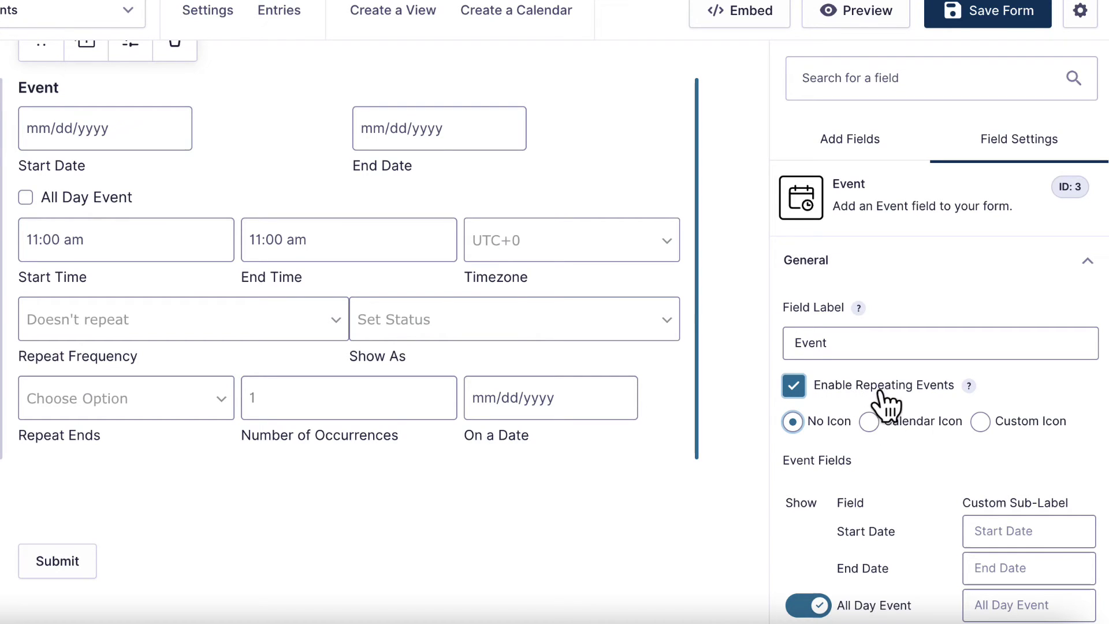
Save the form and embed it in a new page named 'My events form'.
{"action": "left_click", "coordinate": [983, 17]}
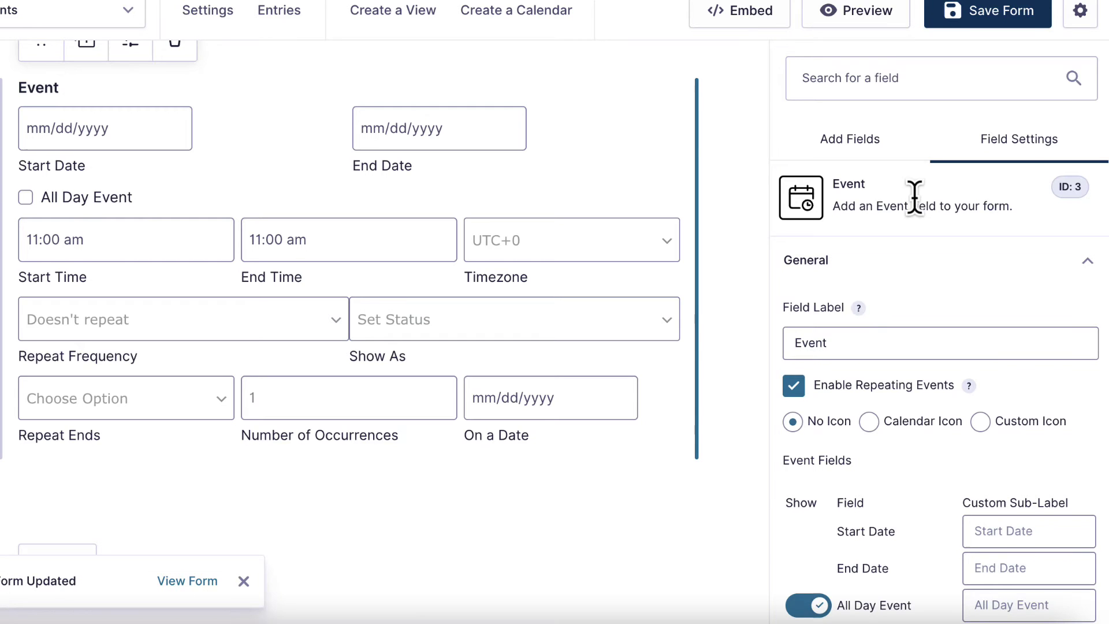
{"action": "left_click", "coordinate": [740, 12]}
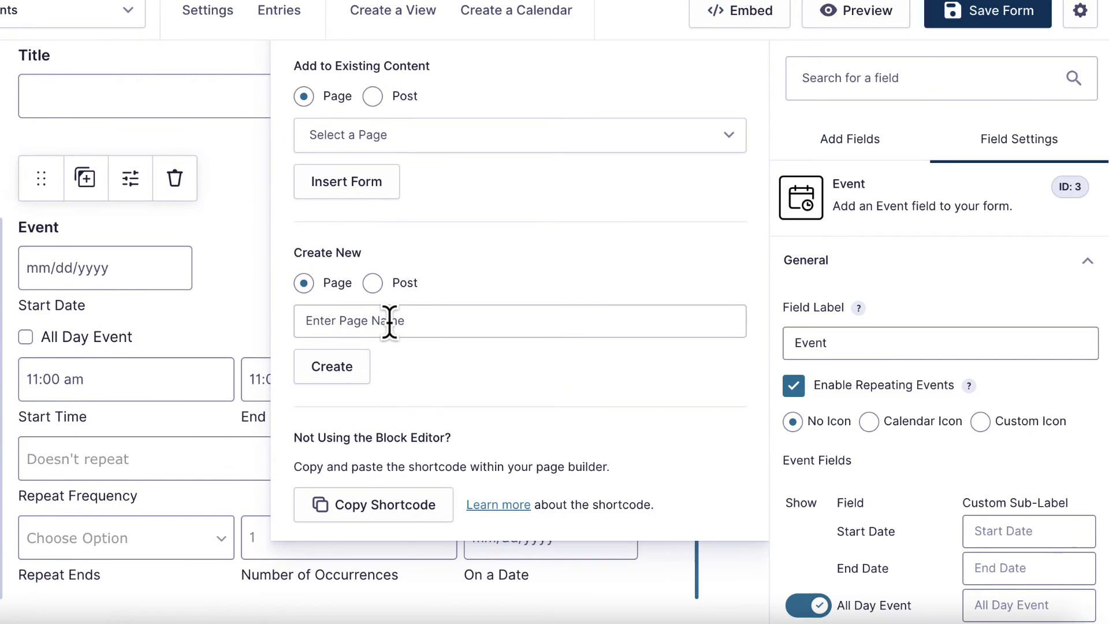
{"action": "left_click", "coordinate": [388, 321]}
{"action": "type", "text": "My events form"}
{"action": "left_click", "coordinate": [337, 368]}
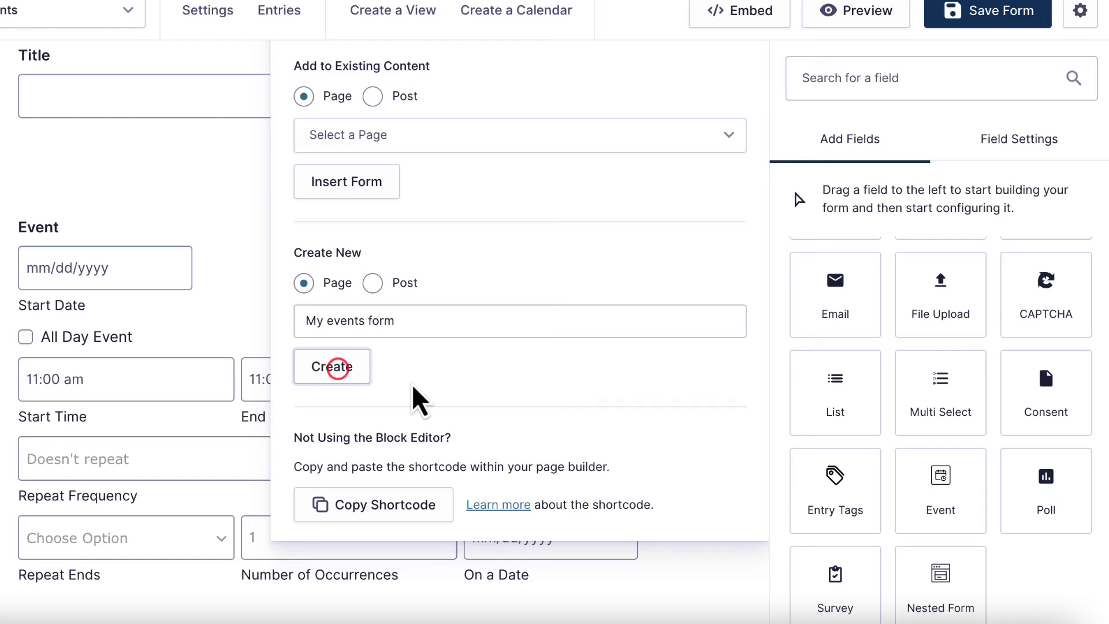
{"action": "left_click", "coordinate": [333, 363]}
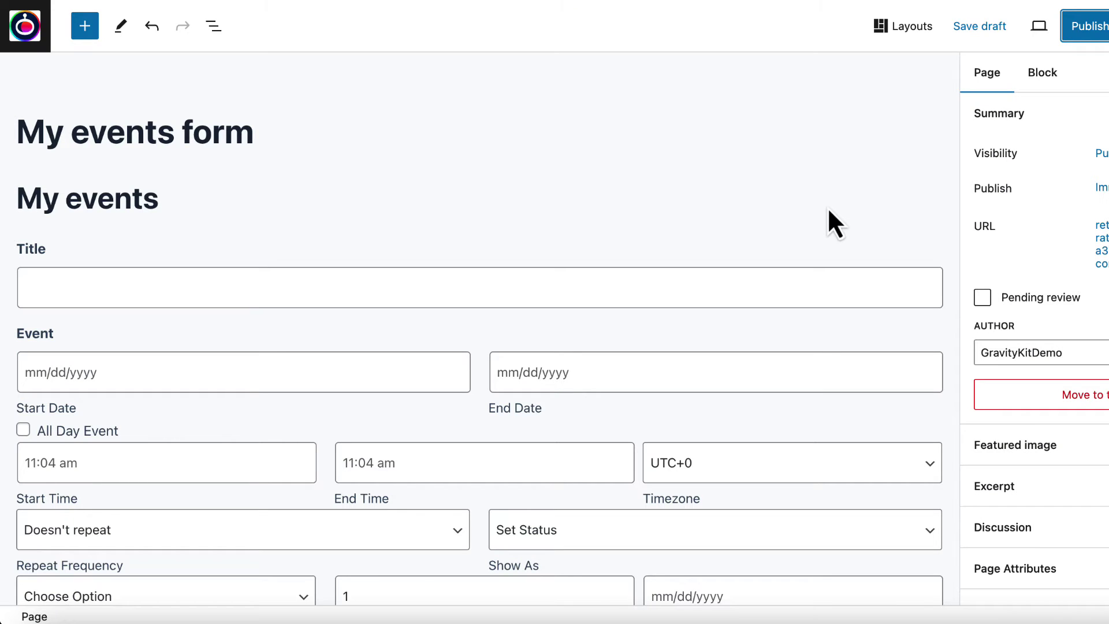
Publish the My events form page and view it on the live site.
{"action": "scroll", "coordinate": [853, 218], "scroll_direction": "down", "scroll_amount": 1}
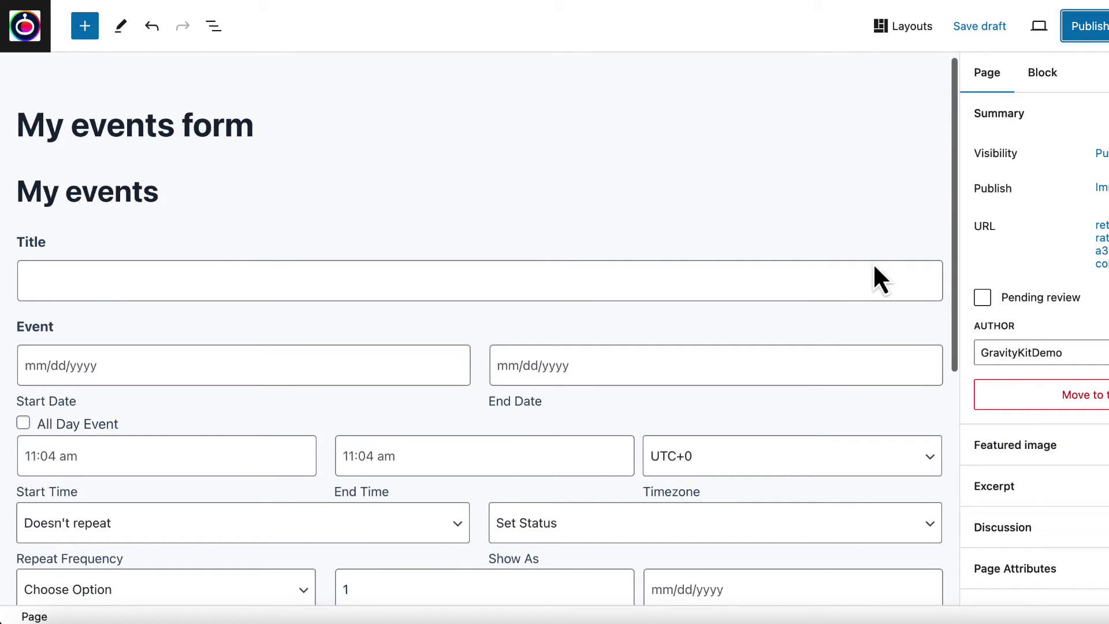
{"action": "left_click", "coordinate": [1080, 39]}
{"action": "left_click", "coordinate": [1073, 30]}
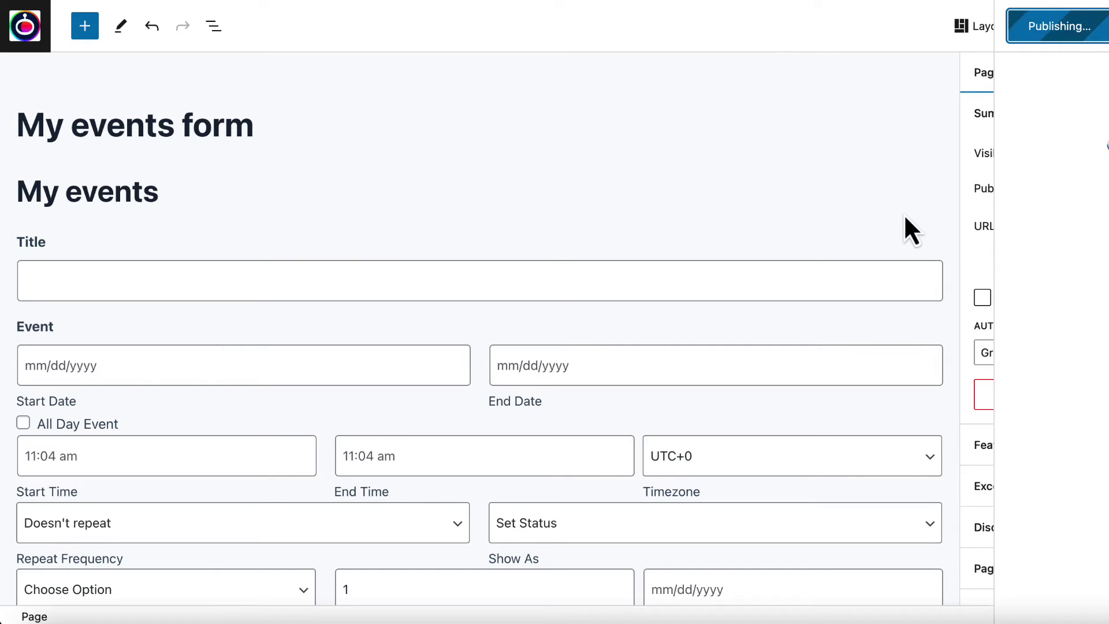
{"action": "left_click", "coordinate": [1037, 219]}
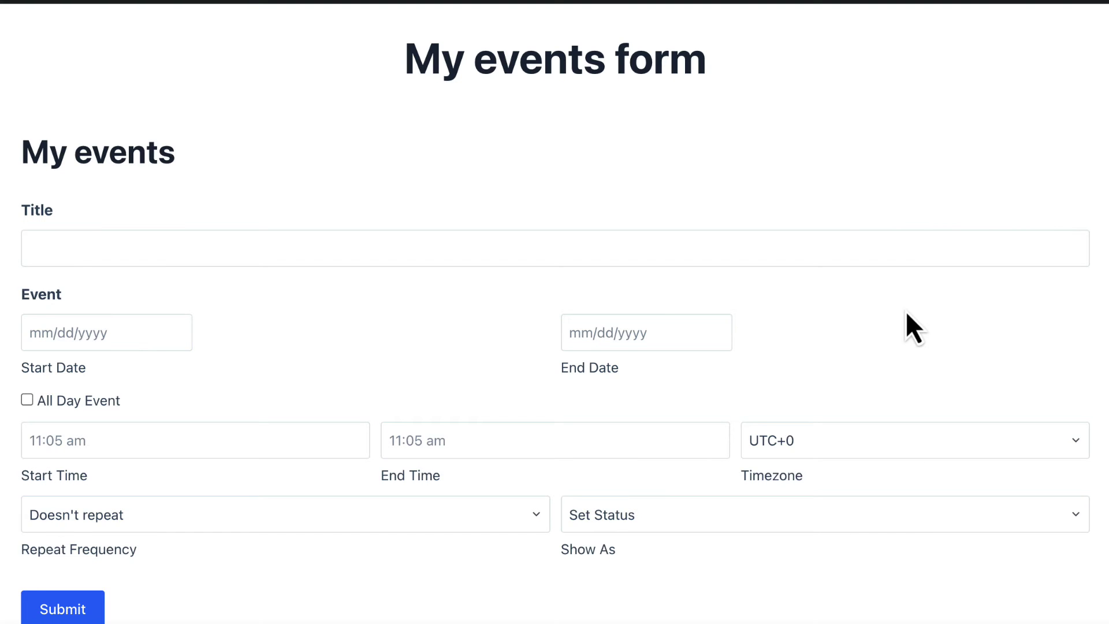
{"action": "scroll", "coordinate": [905, 312], "scroll_direction": "down", "scroll_amount": 2}
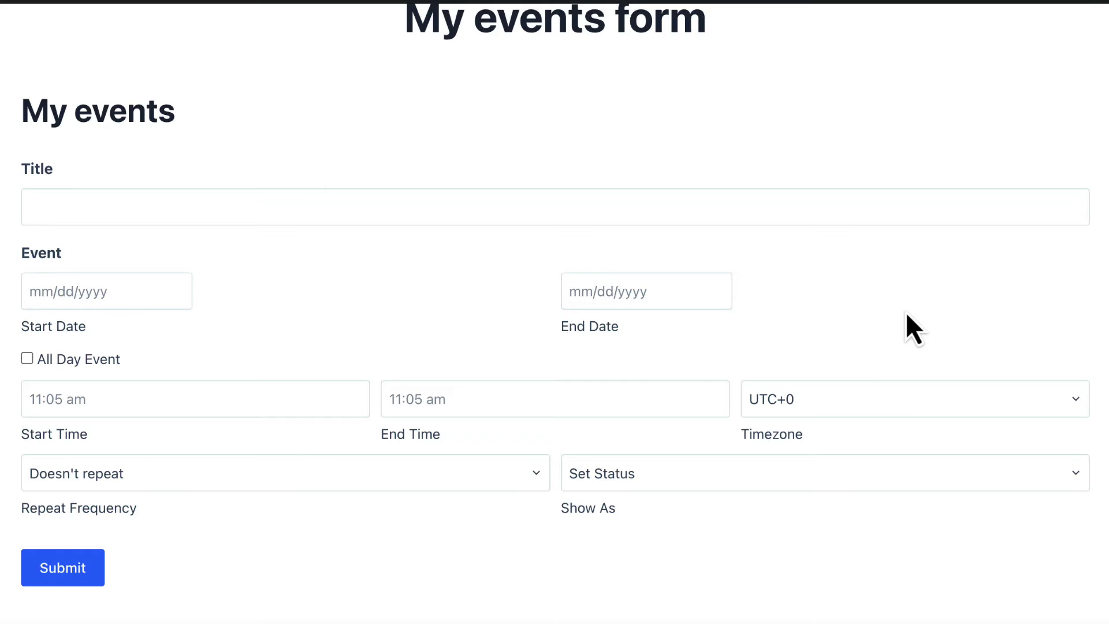
{"action": "scroll", "coordinate": [906, 311], "scroll_direction": "down", "scroll_amount": 1}
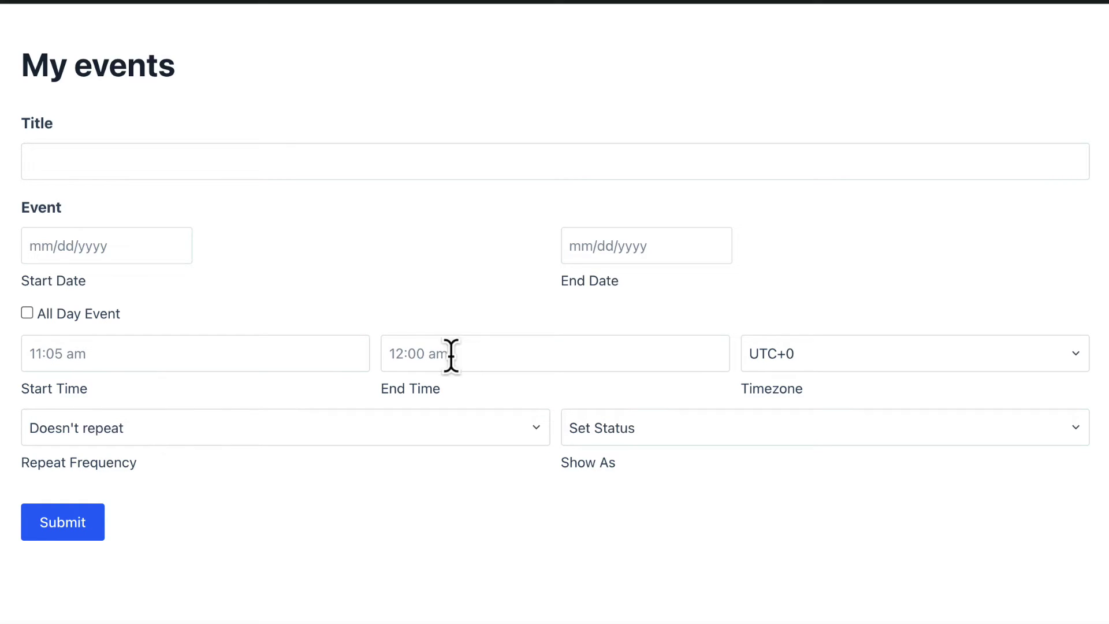
{"action": "left_click", "coordinate": [27, 313]}
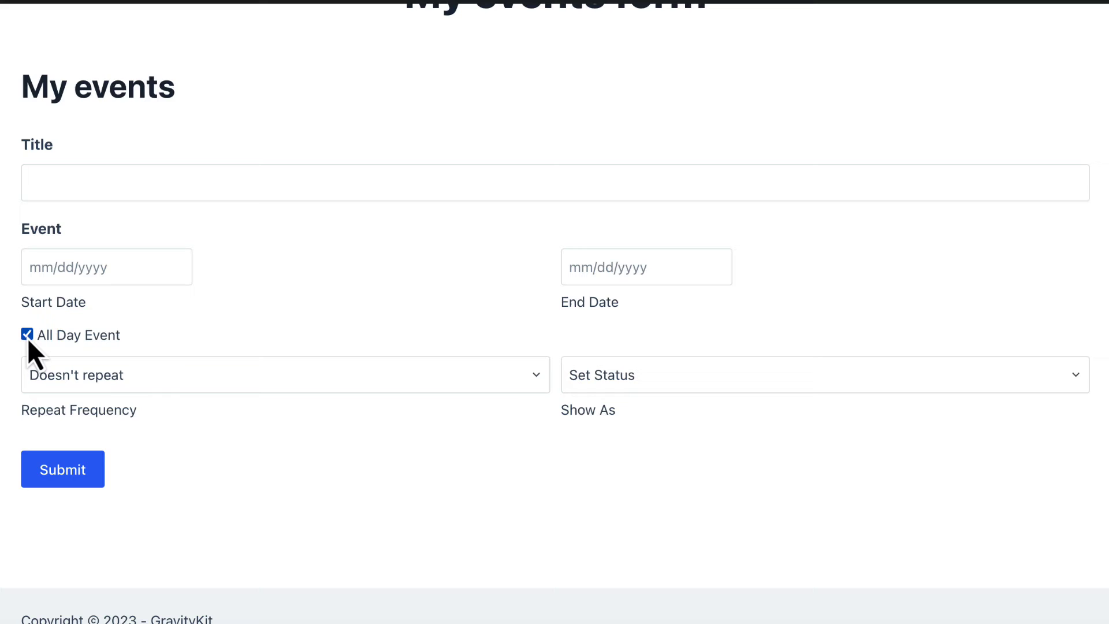
{"action": "left_click", "coordinate": [27, 336]}
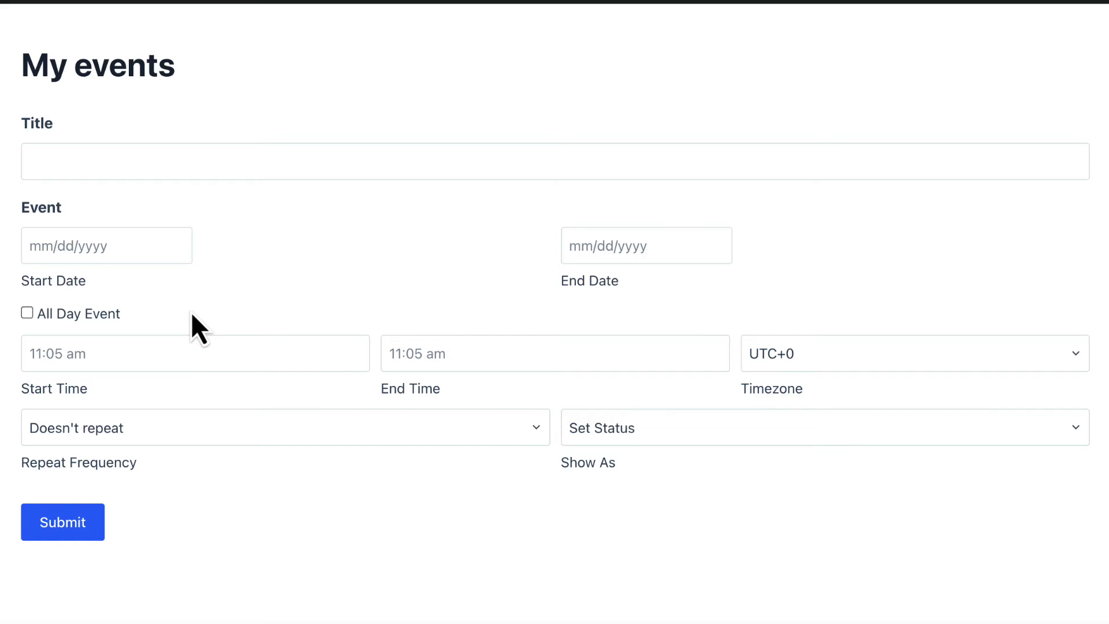
Set the event's start date to 01/01/2024 and end date to 01/02/2024.
{"action": "left_click", "coordinate": [150, 247]}
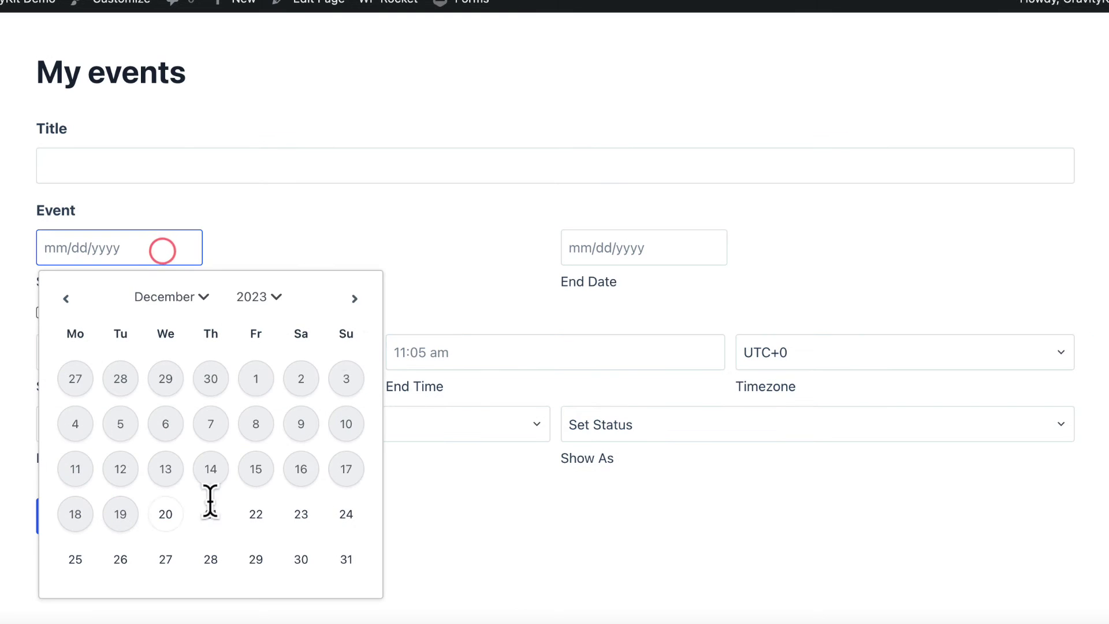
{"action": "left_click", "coordinate": [352, 297]}
{"action": "left_click", "coordinate": [80, 376]}
{"action": "left_click", "coordinate": [579, 250]}
{"action": "left_click", "coordinate": [878, 299]}
{"action": "left_click", "coordinate": [644, 378]}
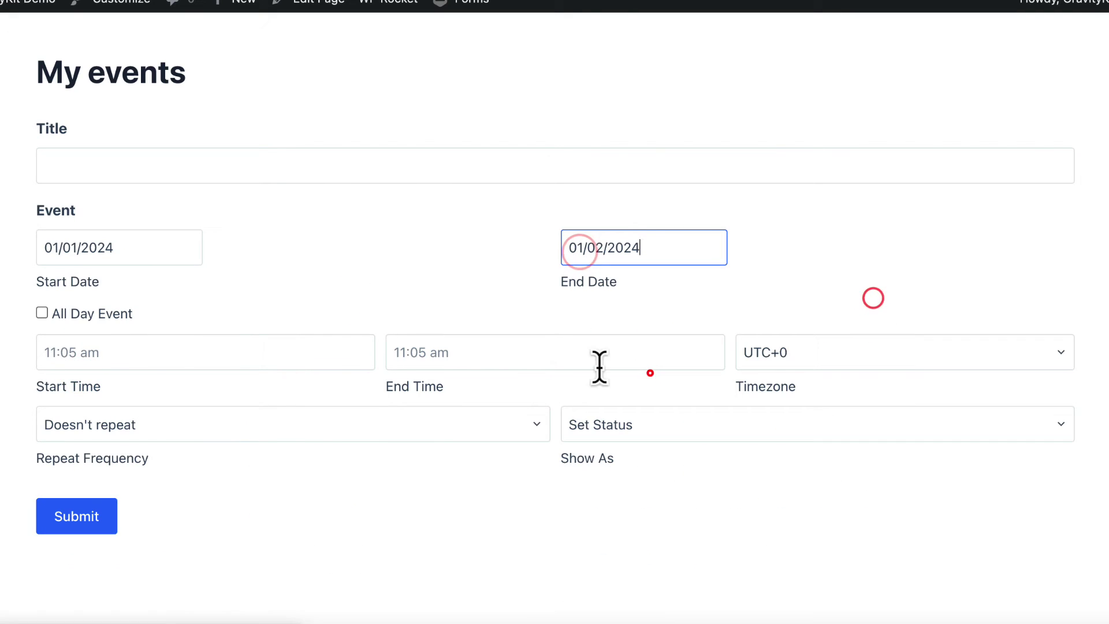
Set start time 08:15 am, end time 01:00 pm, and timezone UTC-5.
{"action": "left_click", "coordinate": [98, 348]}
{"action": "scroll", "coordinate": [132, 447], "scroll_direction": "down", "scroll_amount": 5}
{"action": "scroll", "coordinate": [134, 450], "scroll_direction": "down", "scroll_amount": 5}
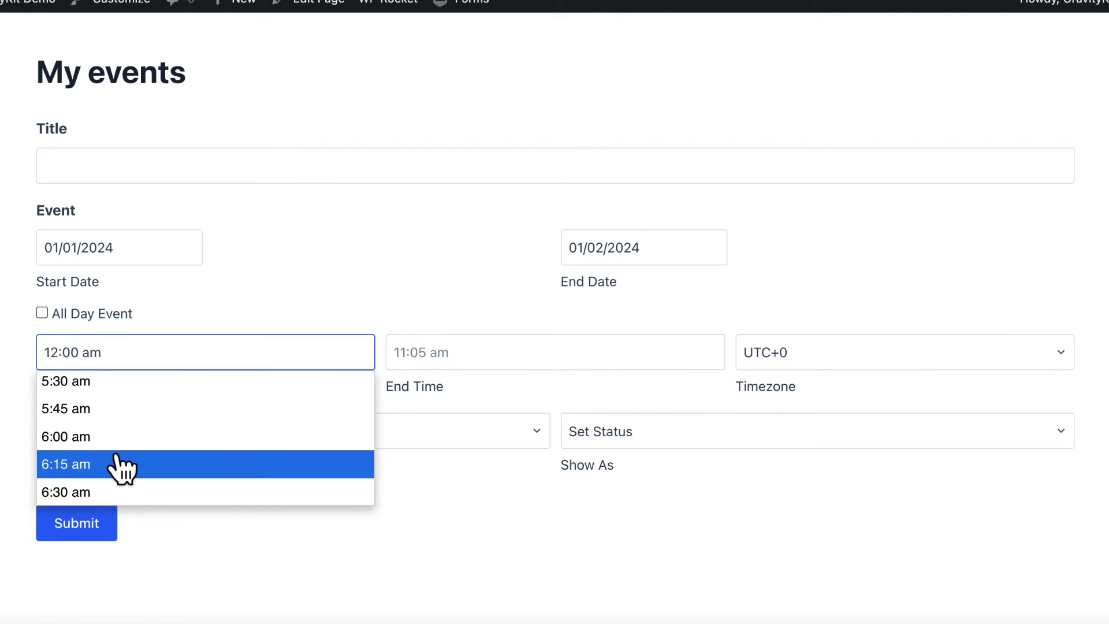
{"action": "left_click", "coordinate": [118, 442]}
{"action": "left_click", "coordinate": [485, 351]}
{"action": "scroll", "coordinate": [480, 474], "scroll_direction": "down", "scroll_amount": 15}
{"action": "left_click", "coordinate": [478, 496]}
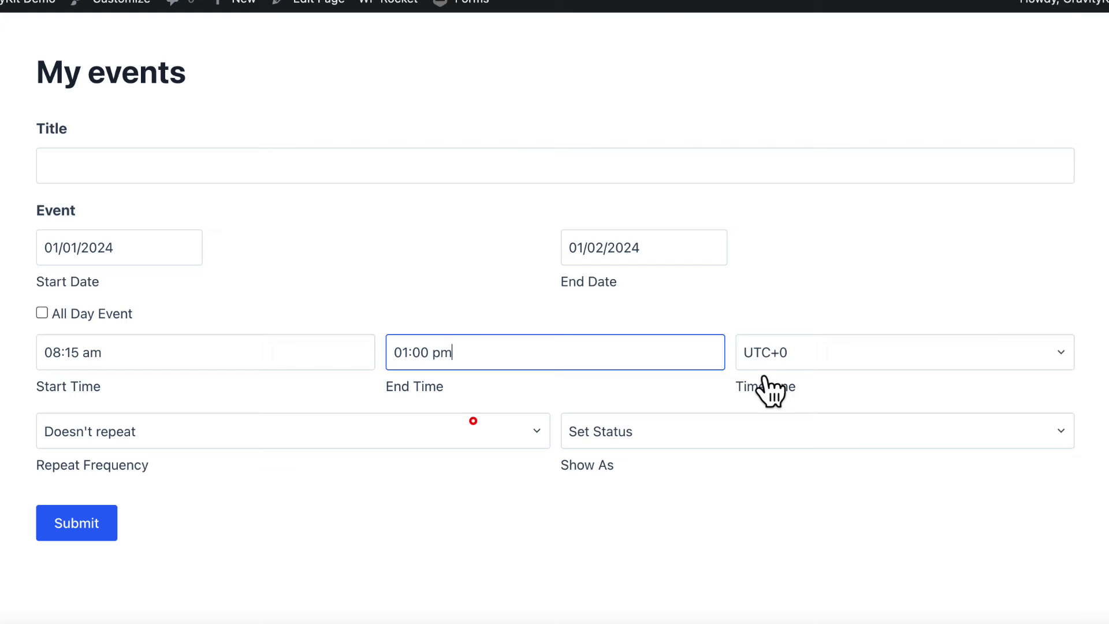
{"action": "left_click", "coordinate": [809, 354]}
{"action": "left_click", "coordinate": [837, 228]}
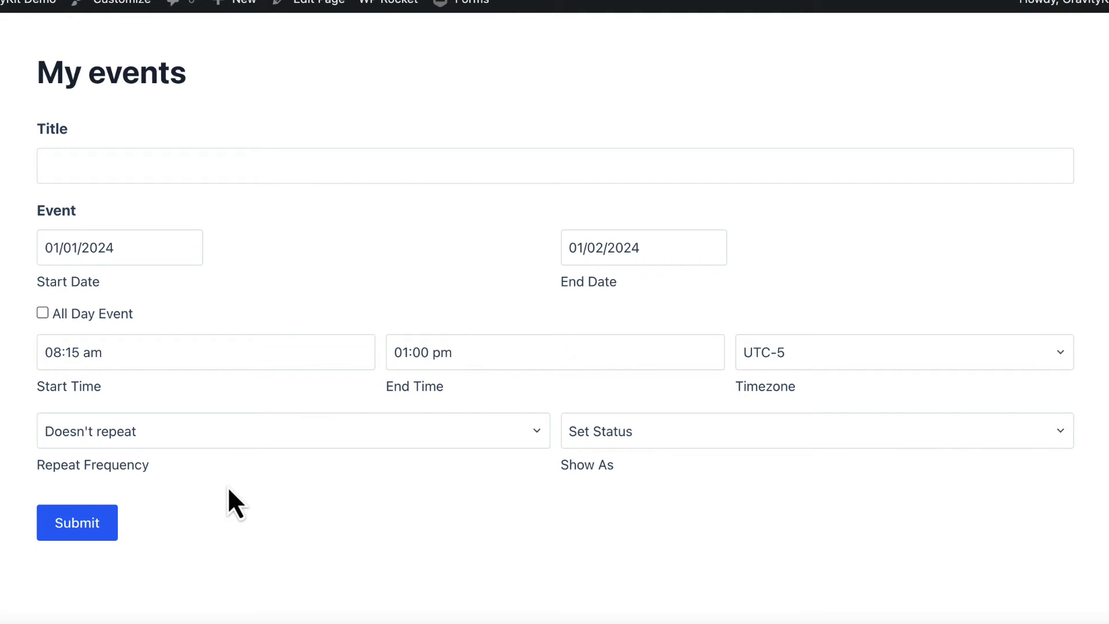
{"action": "left_click", "coordinate": [286, 437]}
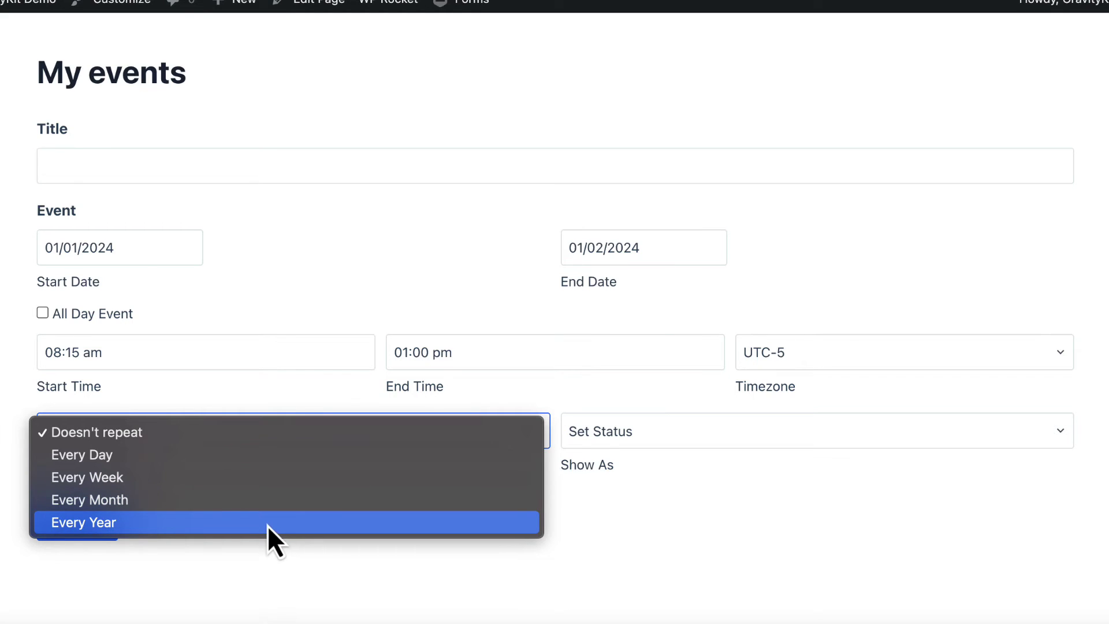
Set the event to repeat weekly.
{"action": "left_click", "coordinate": [257, 482]}
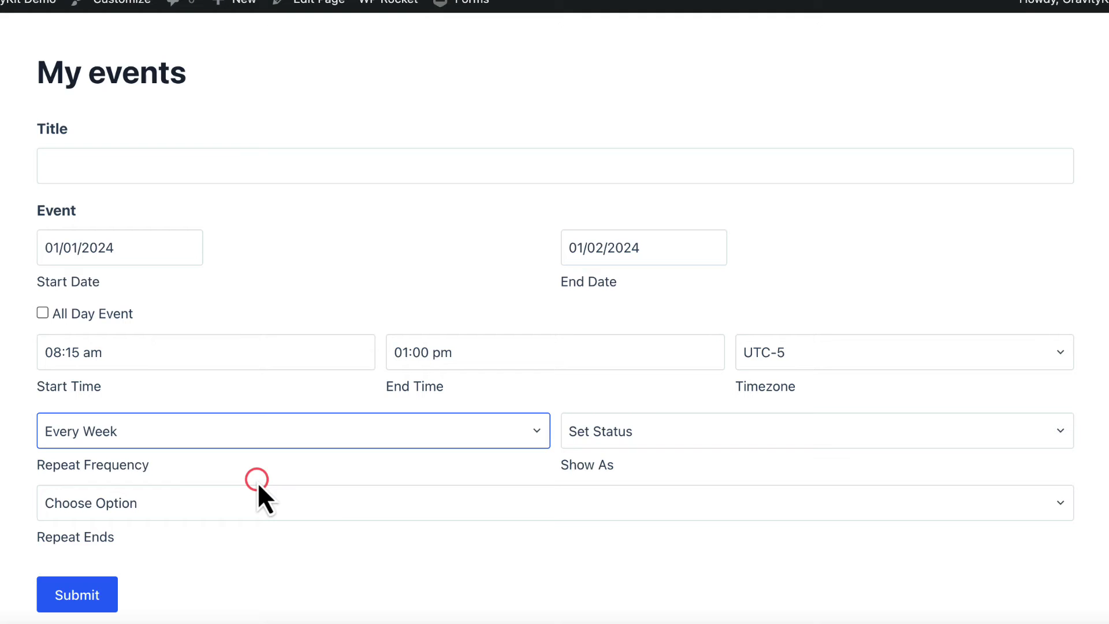
{"action": "scroll", "coordinate": [559, 487], "scroll_direction": "down", "scroll_amount": 3}
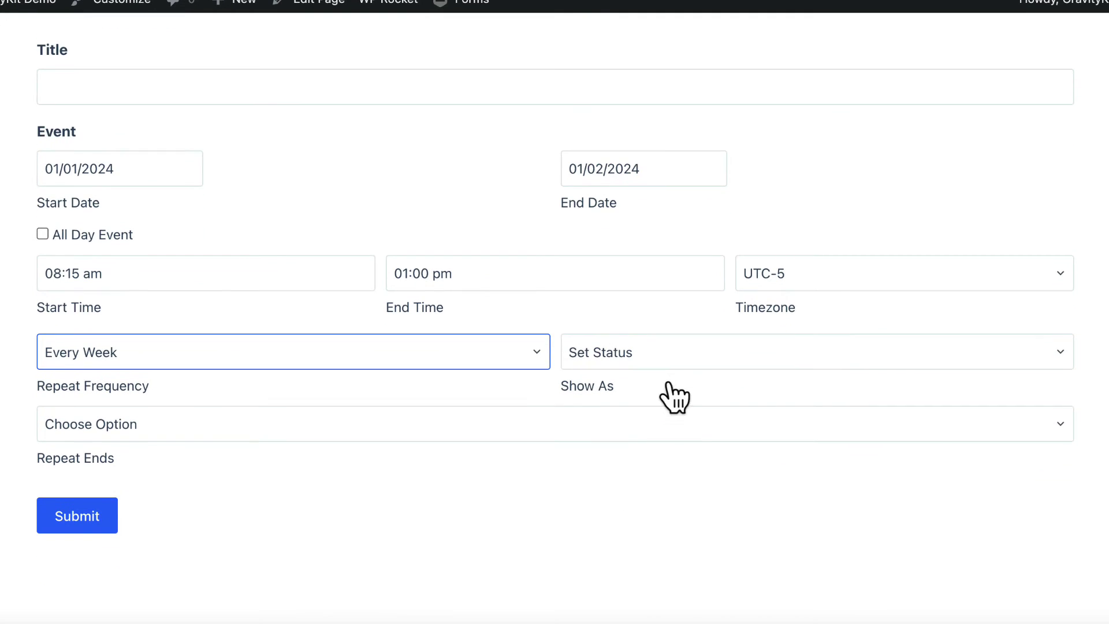
{"action": "left_click", "coordinate": [685, 357]}
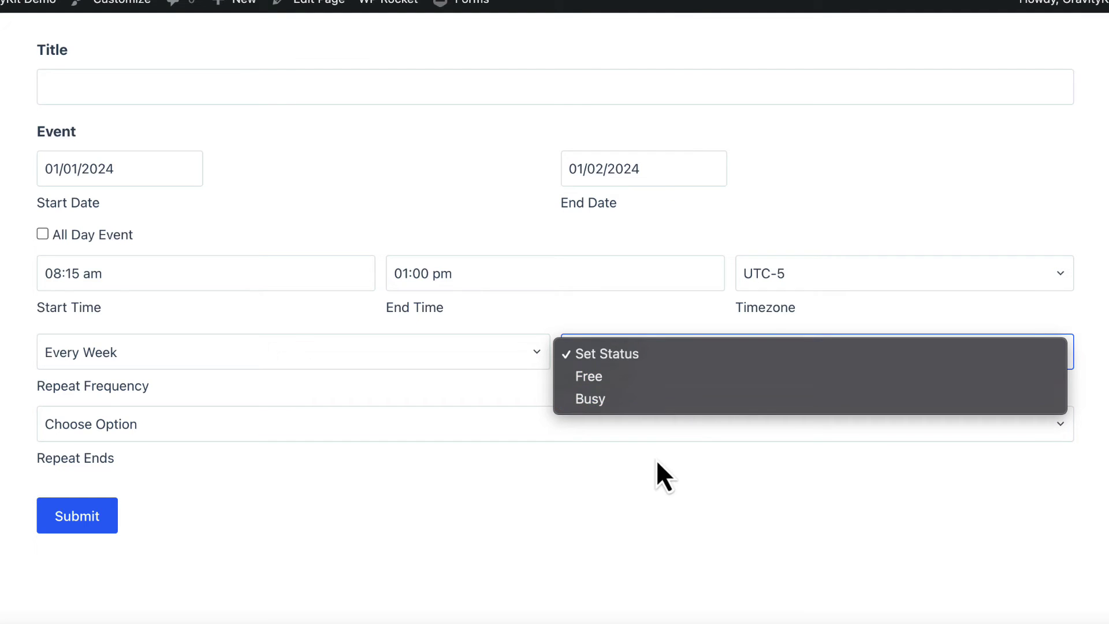
{"action": "left_click", "coordinate": [651, 482]}
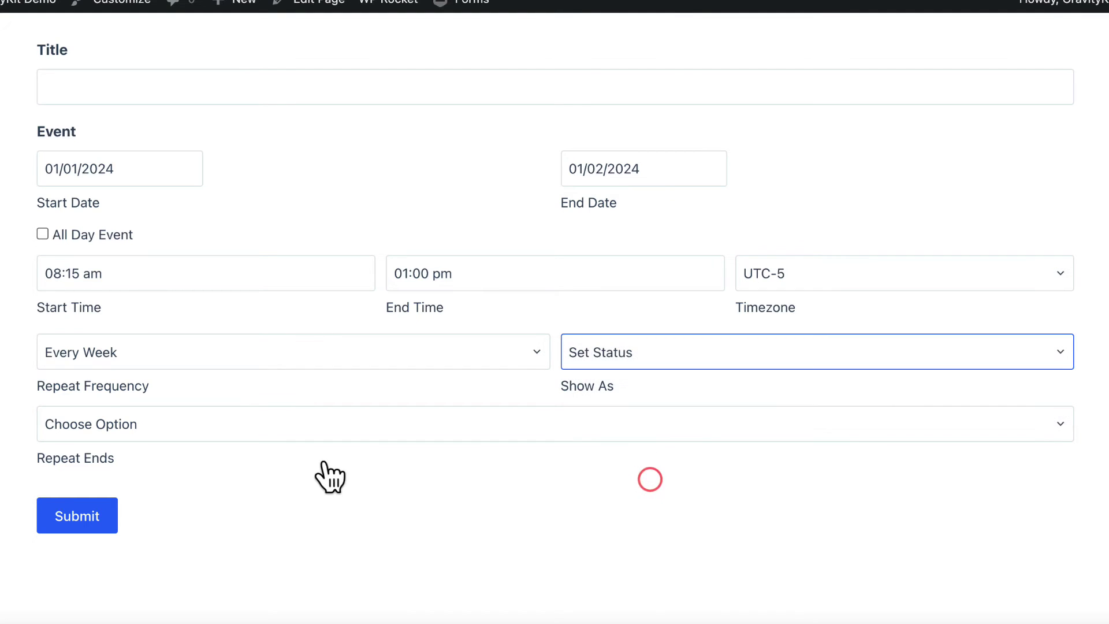
Make the repeat end on the date 03/01/2024.
{"action": "left_click", "coordinate": [266, 428]}
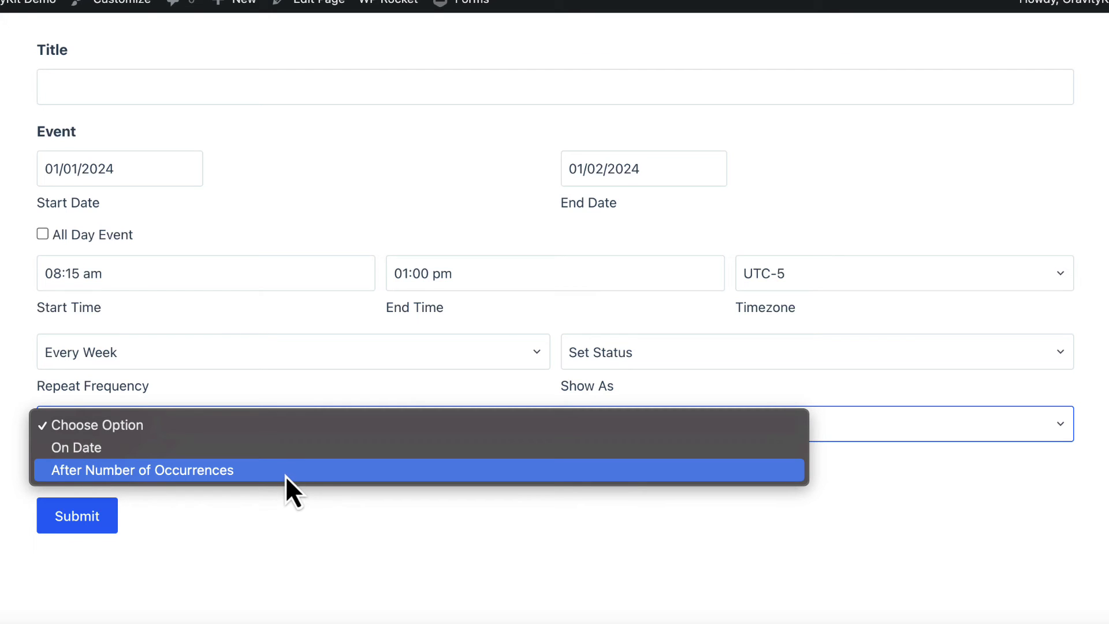
{"action": "left_click", "coordinate": [287, 454]}
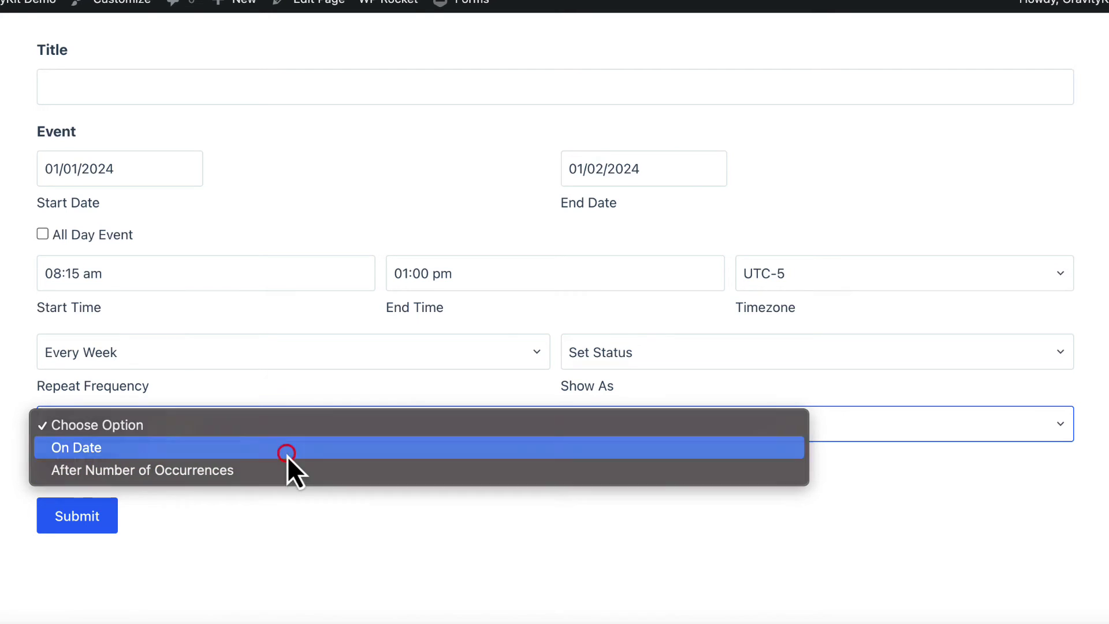
{"action": "left_click", "coordinate": [622, 439]}
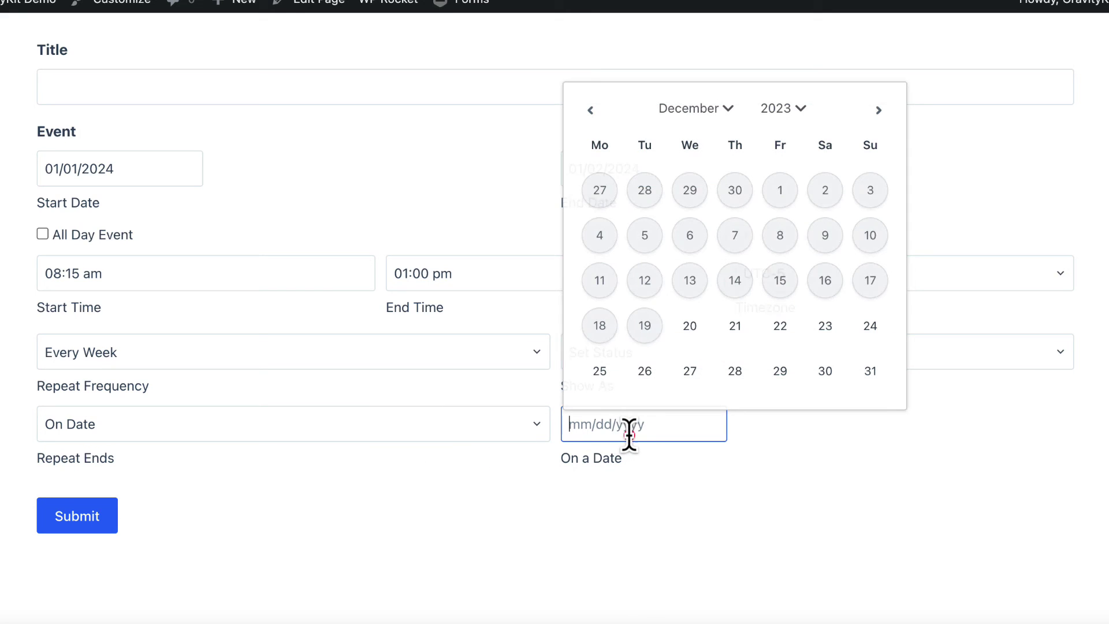
{"action": "left_click", "coordinate": [880, 108]}
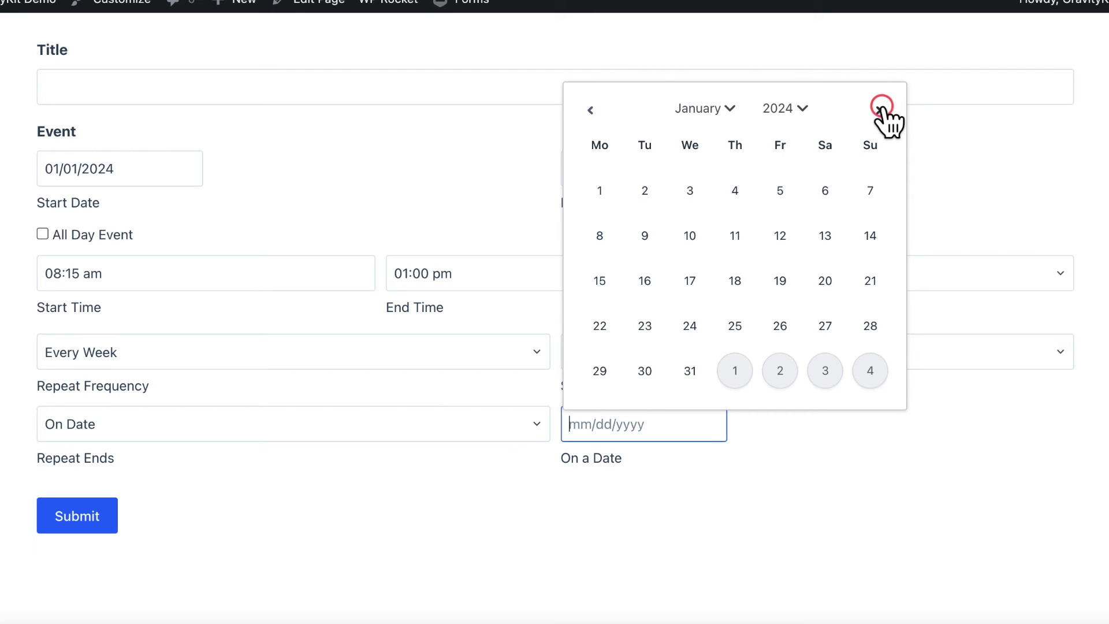
{"action": "left_click", "coordinate": [881, 108]}
{"action": "left_click", "coordinate": [880, 108]}
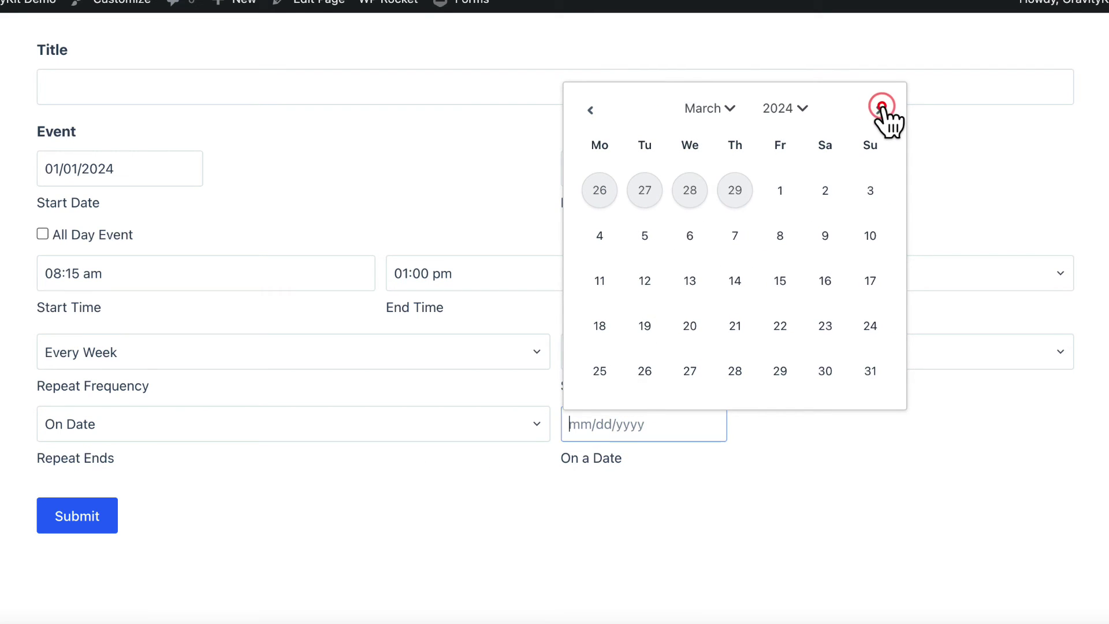
{"action": "left_click", "coordinate": [780, 191]}
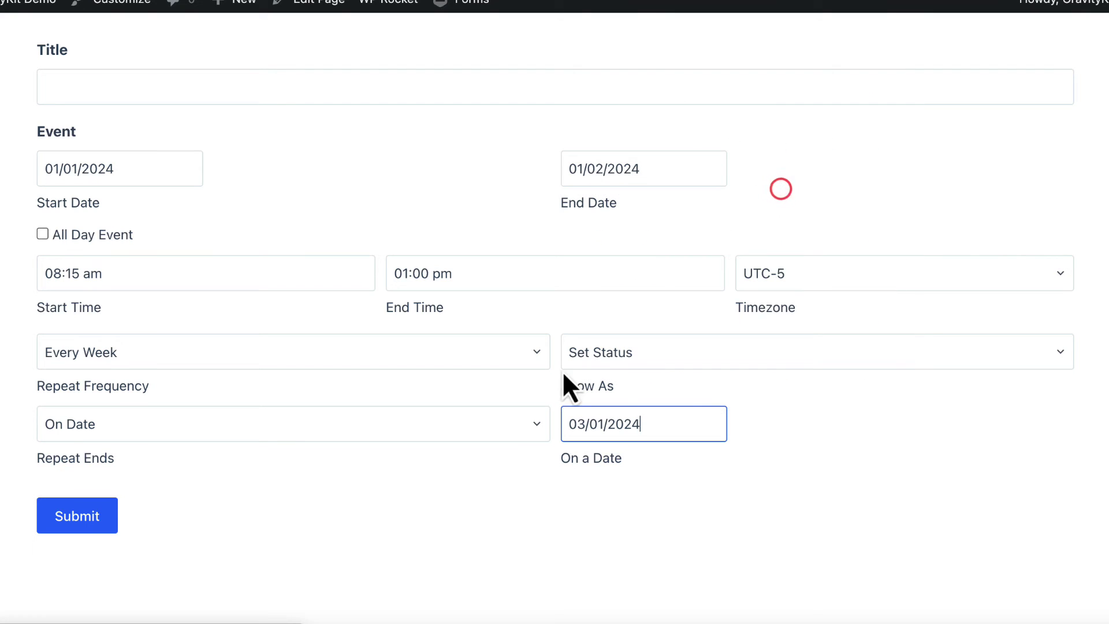
{"action": "left_click", "coordinate": [331, 514]}
Set the event's Show As status to Busy.
{"action": "scroll", "coordinate": [646, 379], "scroll_direction": "up", "scroll_amount": 1}
{"action": "left_click", "coordinate": [646, 384]}
{"action": "left_click", "coordinate": [638, 423]}
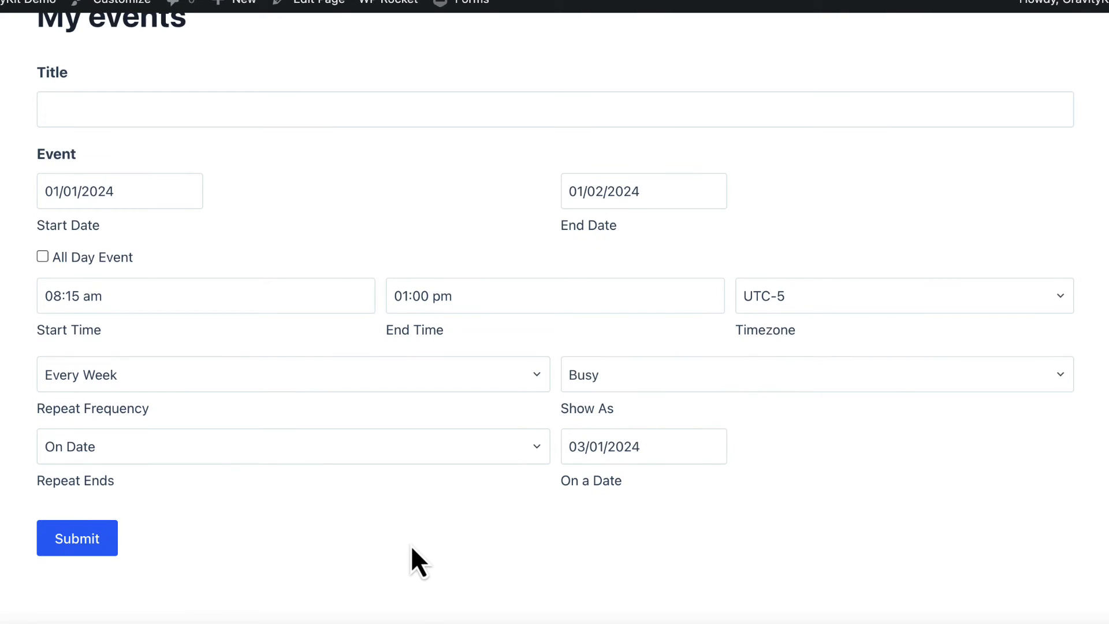
Enter the title 'My event' and submit the form.
{"action": "scroll", "coordinate": [233, 217], "scroll_direction": "up", "scroll_amount": 1}
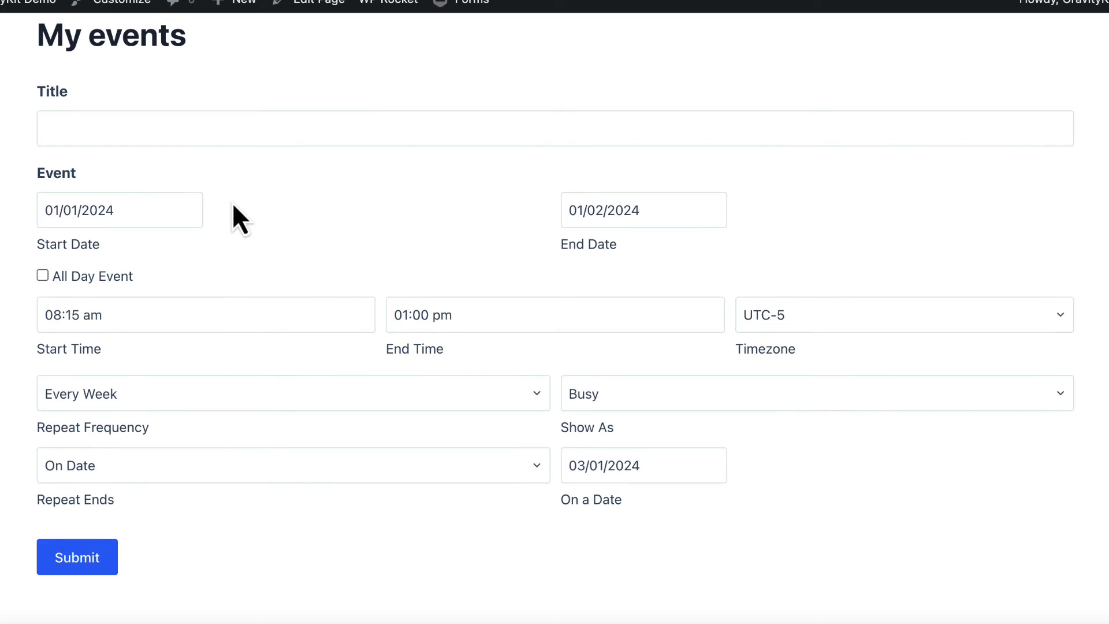
{"action": "left_click", "coordinate": [194, 130]}
{"action": "type", "text": "My"}
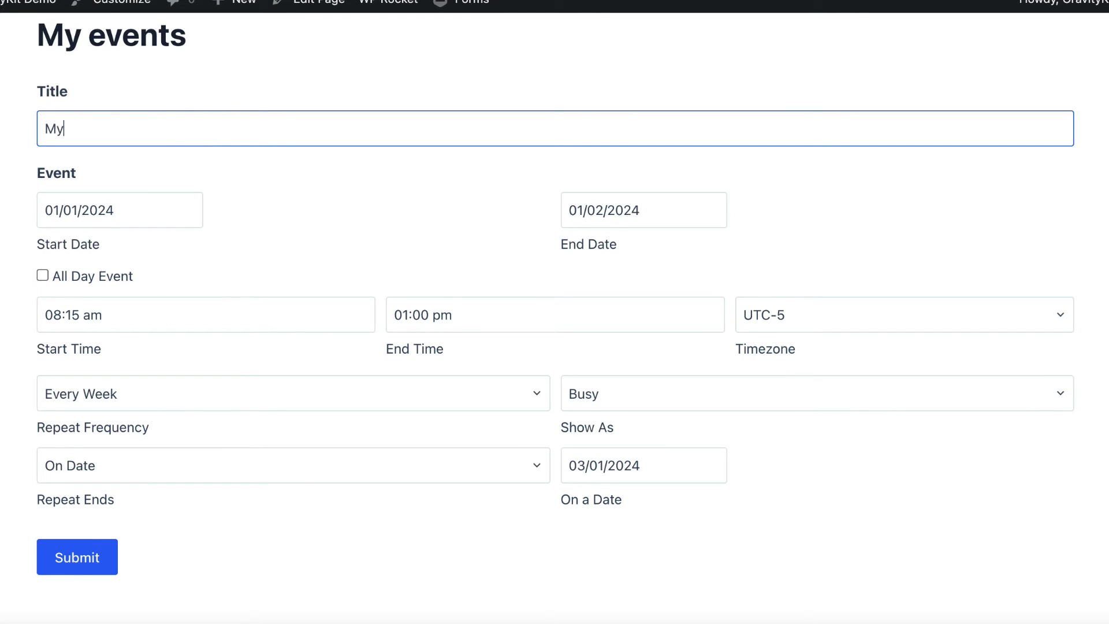
{"action": "type", "text": " event"}
{"action": "left_click", "coordinate": [277, 226]}
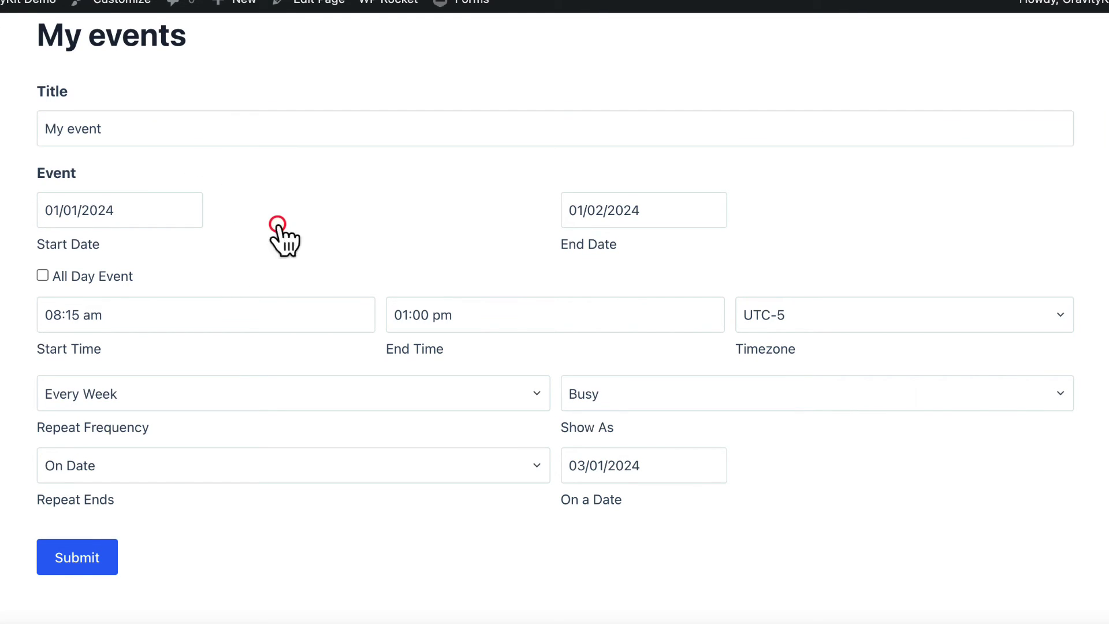
{"action": "left_click", "coordinate": [90, 556]}
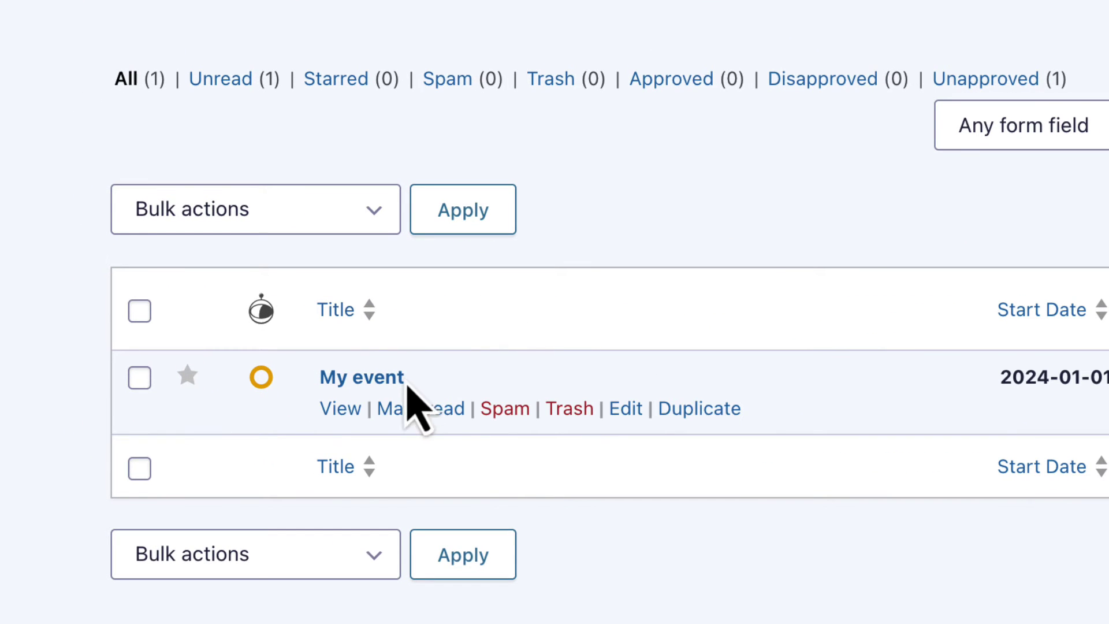
Open the My event entry and review its Every Monday 08:15 repeat until 03/01/2024.
{"action": "left_click", "coordinate": [341, 409]}
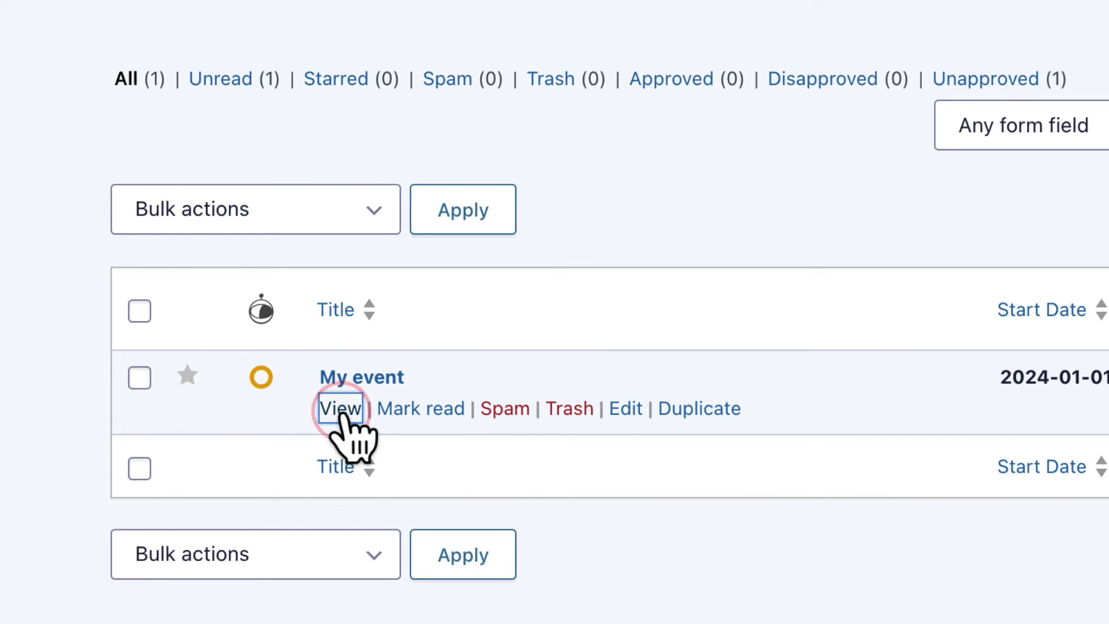
{"action": "scroll", "coordinate": [774, 456], "scroll_direction": "down", "scroll_amount": 1}
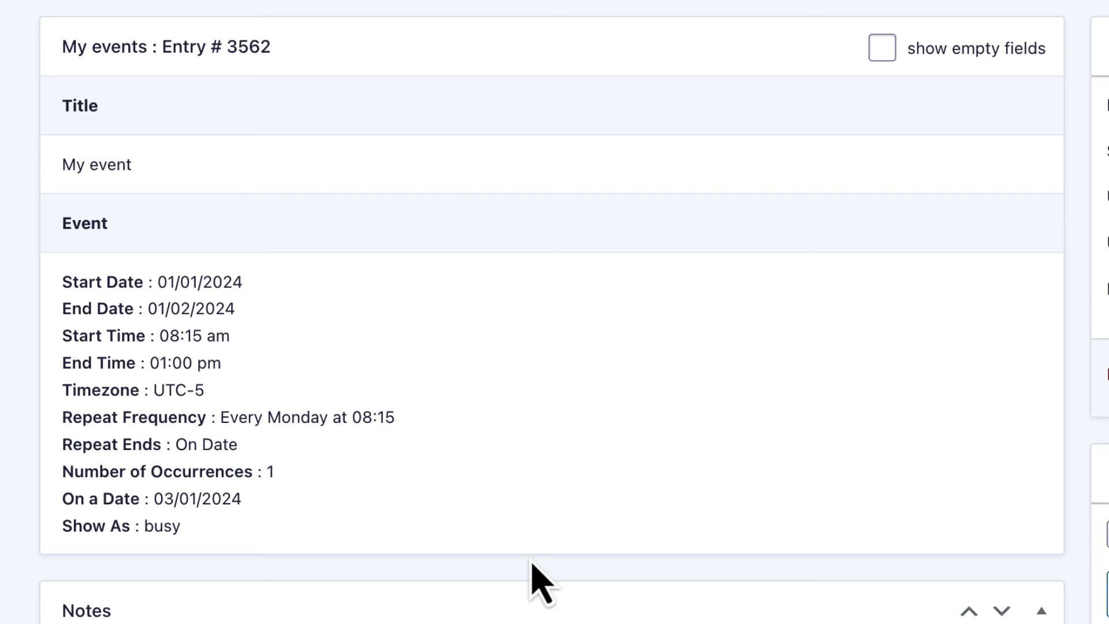
{"action": "scroll", "coordinate": [532, 581], "scroll_direction": "up", "scroll_amount": 2}
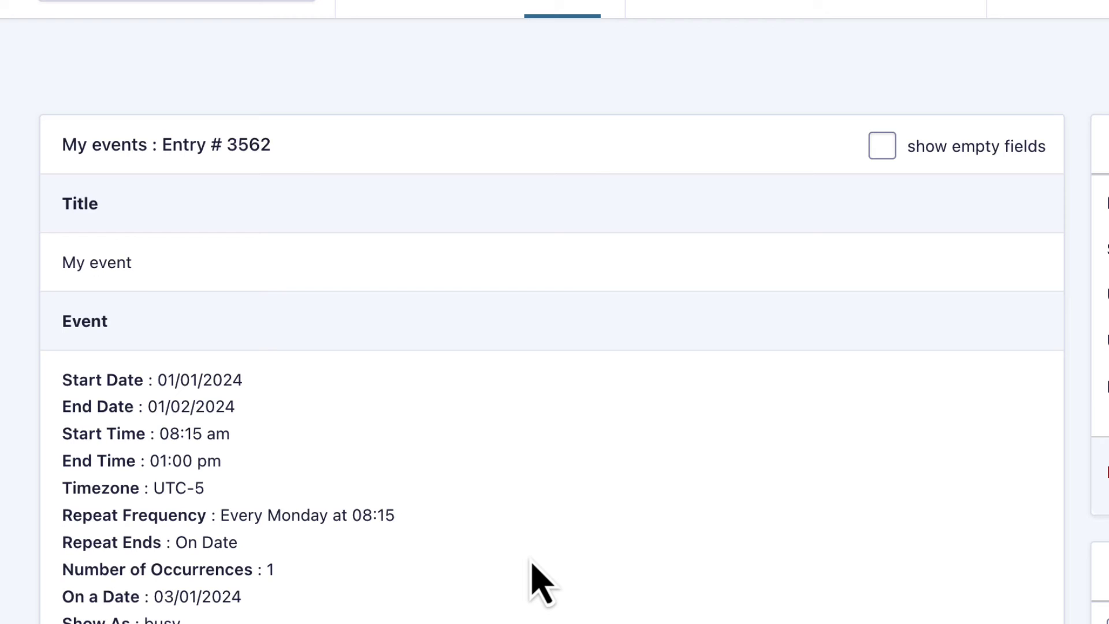
{"action": "scroll", "coordinate": [542, 583], "scroll_direction": "up", "scroll_amount": 1}
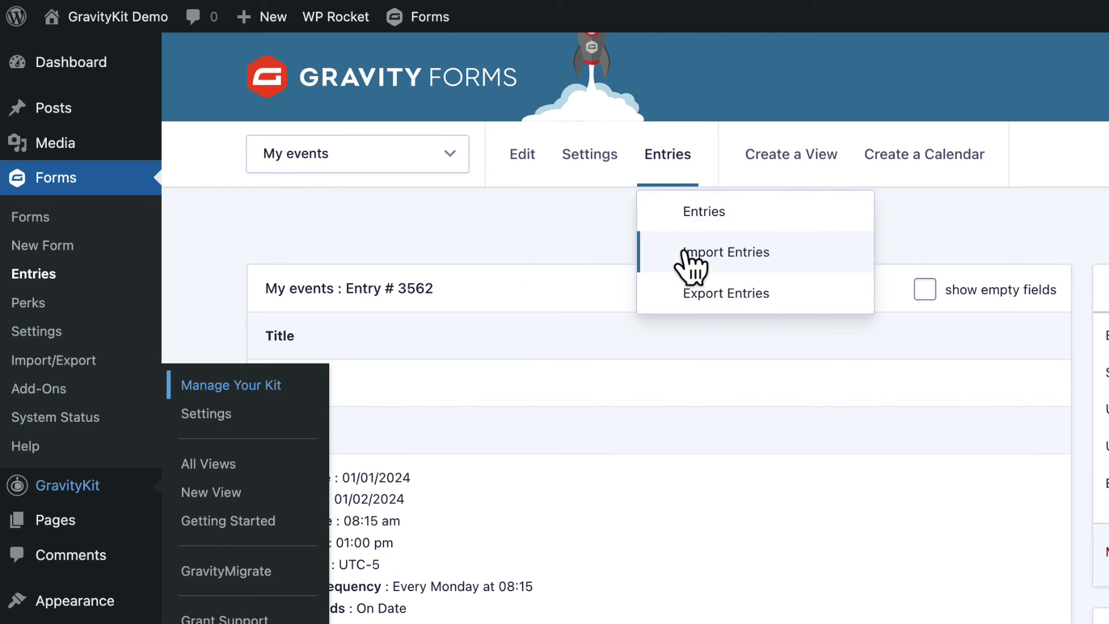
Create a calendar feed for the form, mapping Start Date and End Date to the event's dates.
{"action": "left_click", "coordinate": [509, 239]}
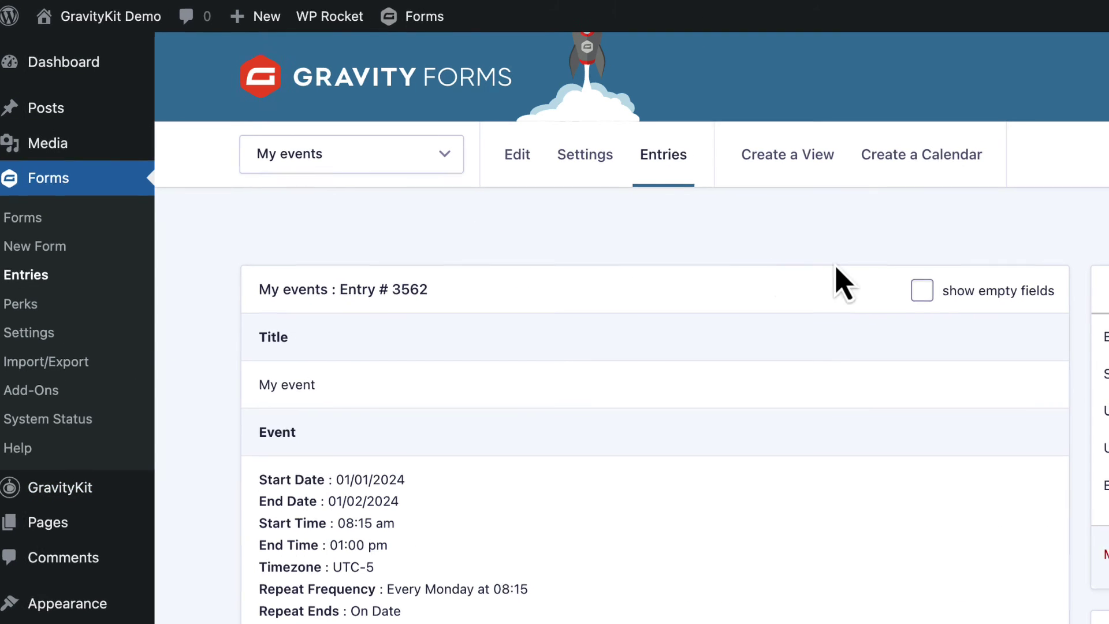
{"action": "left_click", "coordinate": [733, 179]}
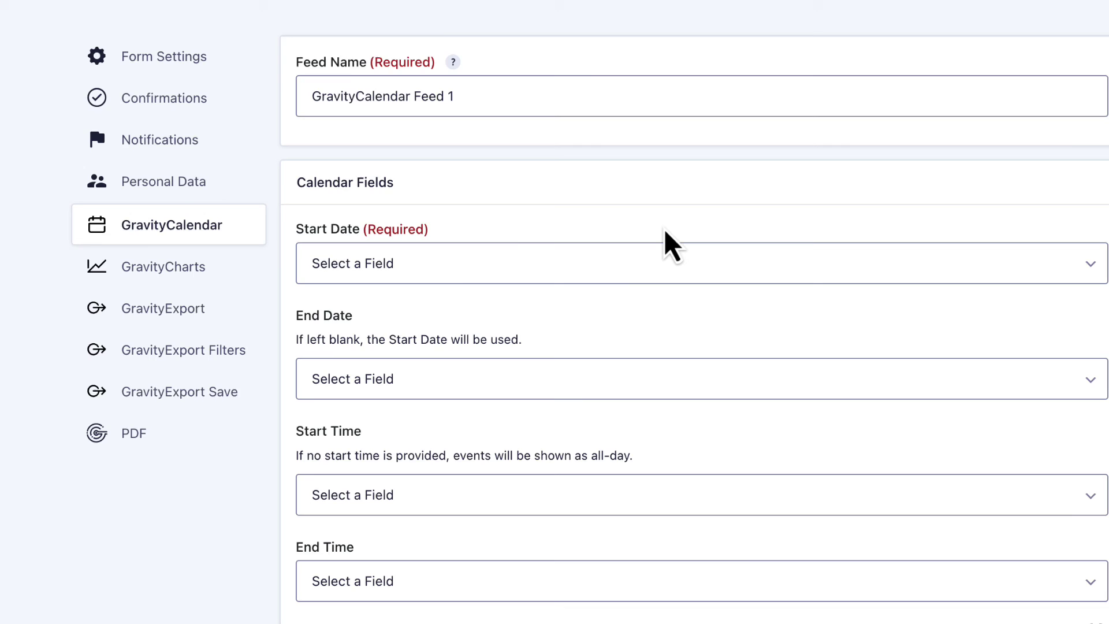
{"action": "left_click", "coordinate": [465, 263]}
{"action": "left_click", "coordinate": [466, 285]}
{"action": "left_click", "coordinate": [431, 379]}
{"action": "left_click", "coordinate": [431, 424]}
Map Start Time and End Time to the event's times and set Event Title to {Title:1}.
{"action": "left_click", "coordinate": [416, 495]}
{"action": "left_click", "coordinate": [416, 377]}
{"action": "scroll", "coordinate": [423, 289], "scroll_direction": "down", "scroll_amount": 5}
{"action": "left_click", "coordinate": [693, 116]}
{"action": "left_click", "coordinate": [404, 160]}
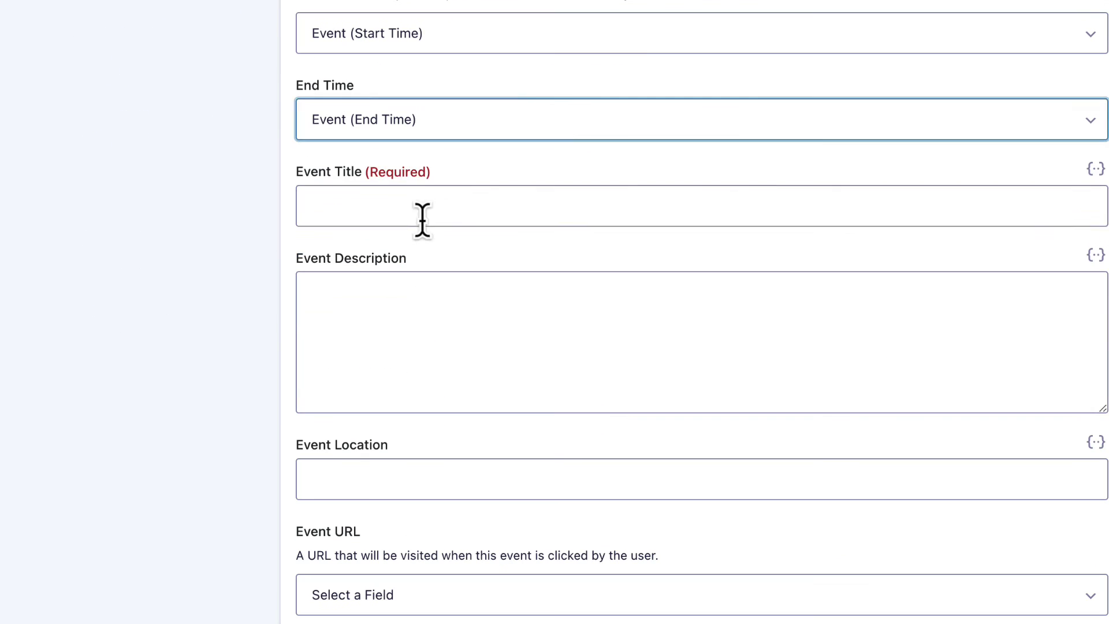
{"action": "left_click", "coordinate": [422, 218]}
{"action": "type", "text": "{Title:1}"}
{"action": "left_click", "coordinate": [1096, 255]}
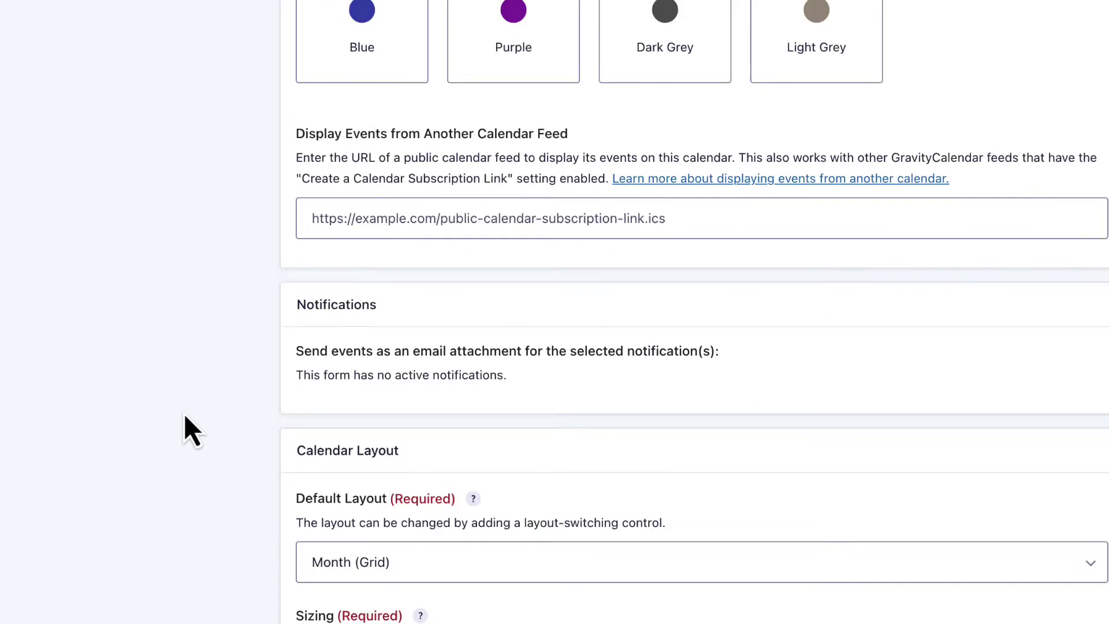
{"action": "scroll", "coordinate": [185, 415], "scroll_direction": "down", "scroll_amount": 20}
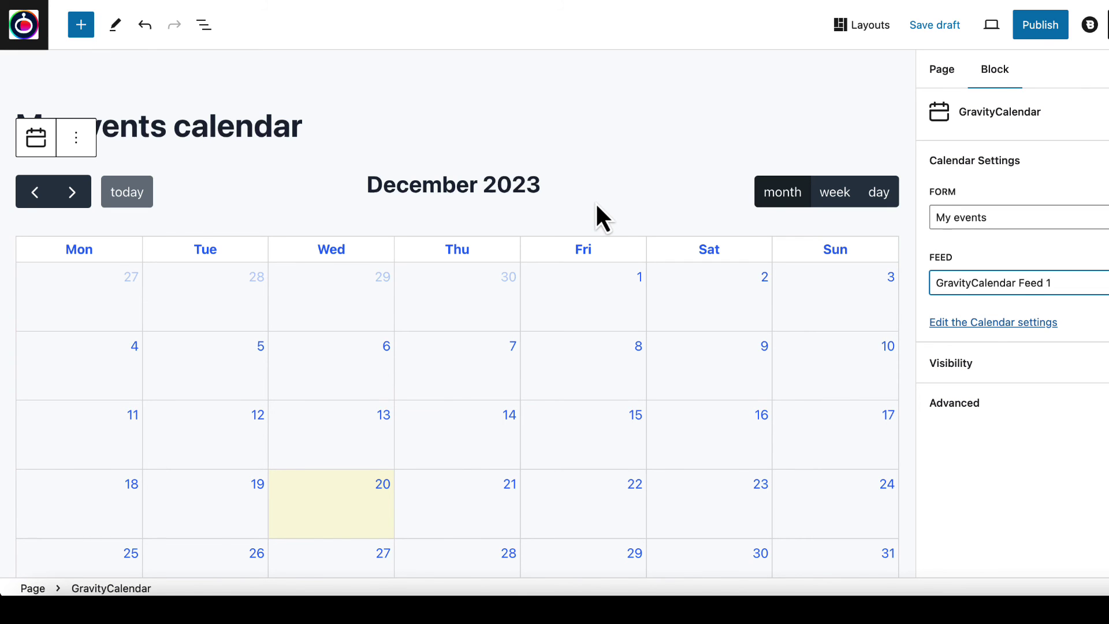
Publish the My events calendar page and confirm in the pre-publish panel.
{"action": "left_click", "coordinate": [1034, 29]}
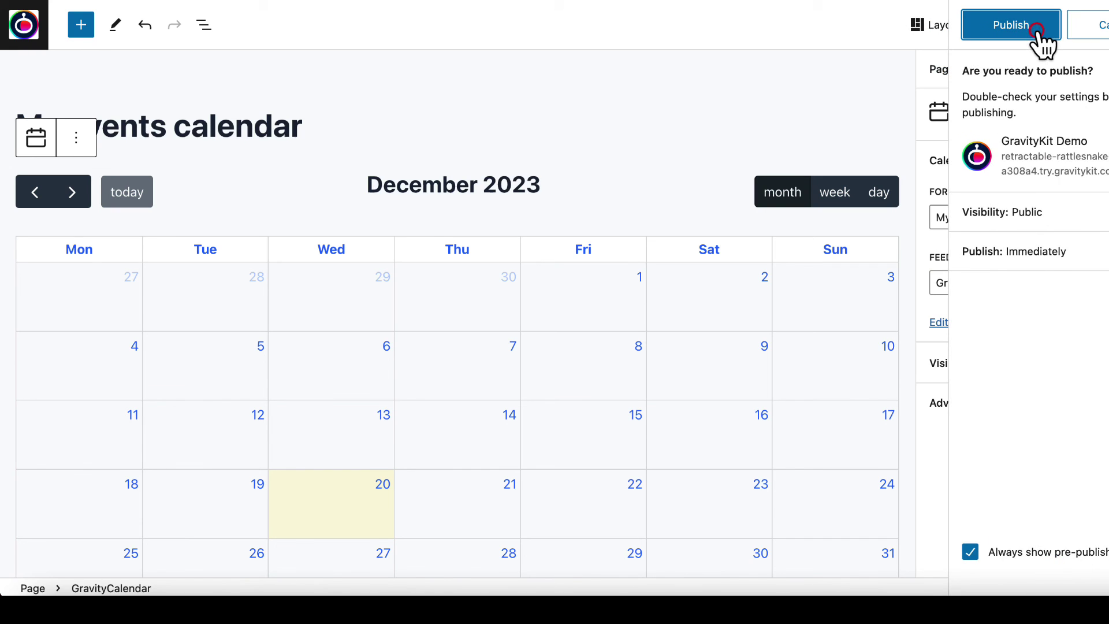
{"action": "left_click", "coordinate": [1034, 28]}
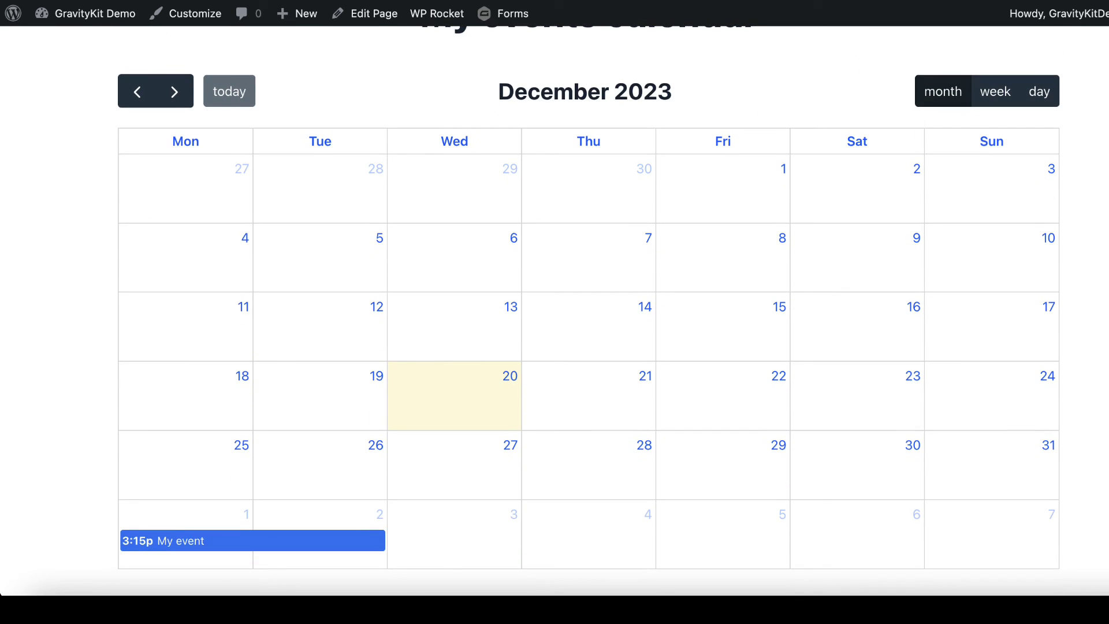
{"action": "scroll", "coordinate": [345, 59], "scroll_direction": "down", "scroll_amount": 1}
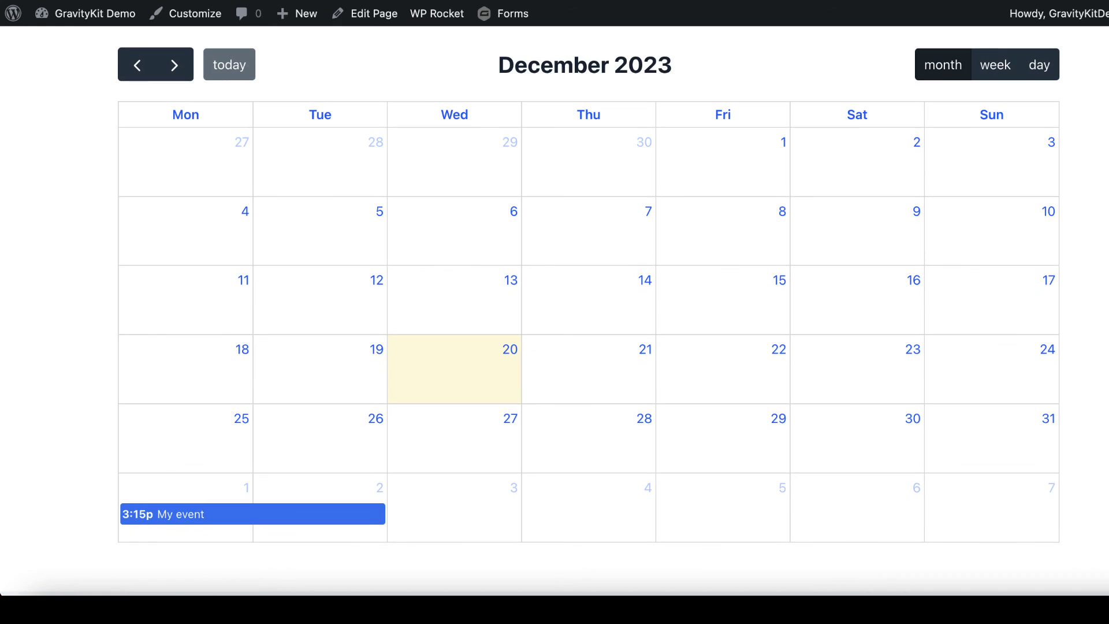
Page the live calendar from January to March 2024, then return to February 2024.
{"action": "left_click", "coordinate": [183, 75]}
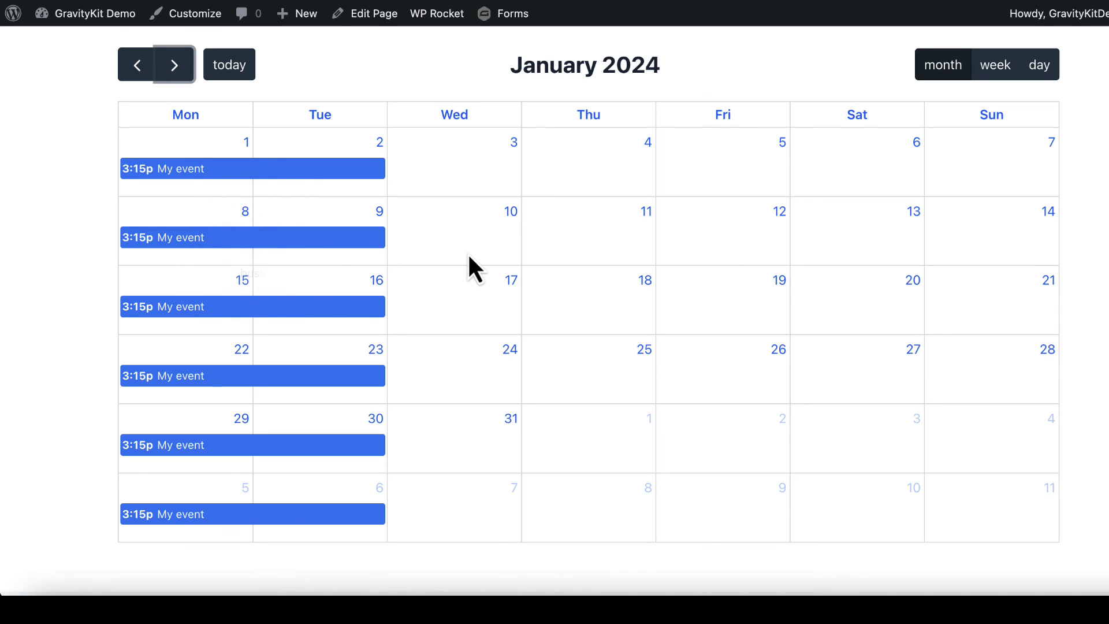
{"action": "left_click", "coordinate": [175, 66]}
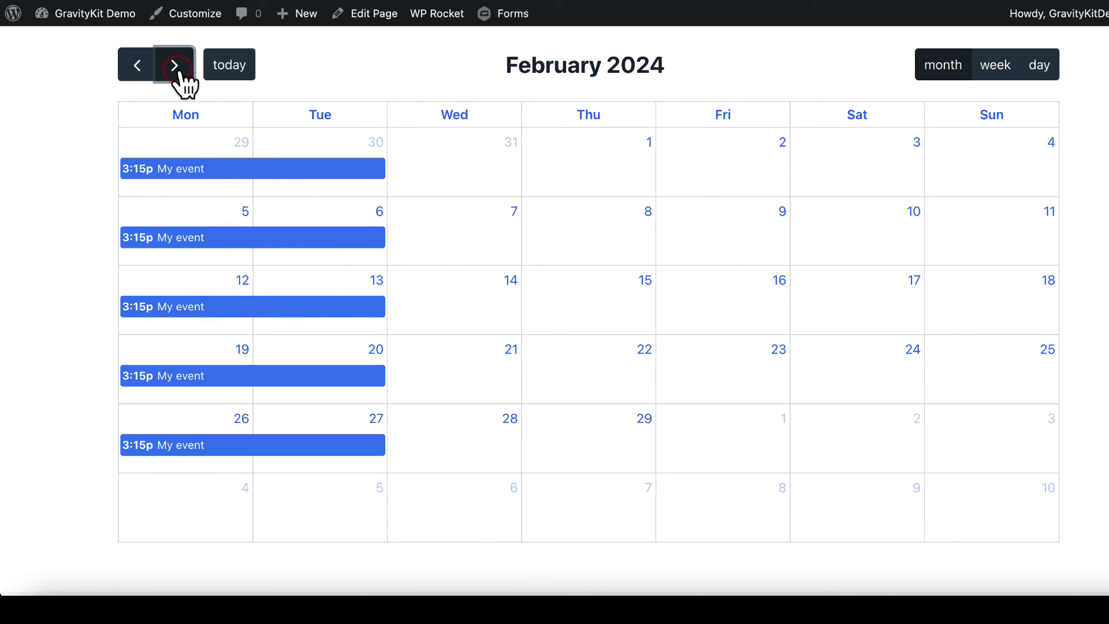
{"action": "left_click", "coordinate": [176, 66]}
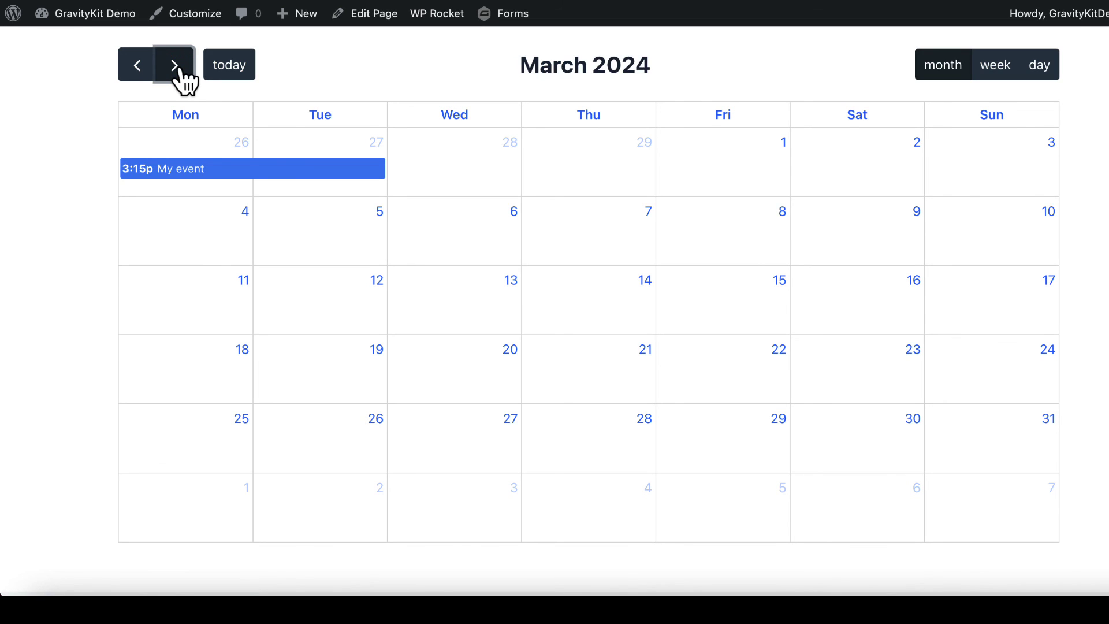
{"action": "mouse_move", "coordinate": [281, 180]}
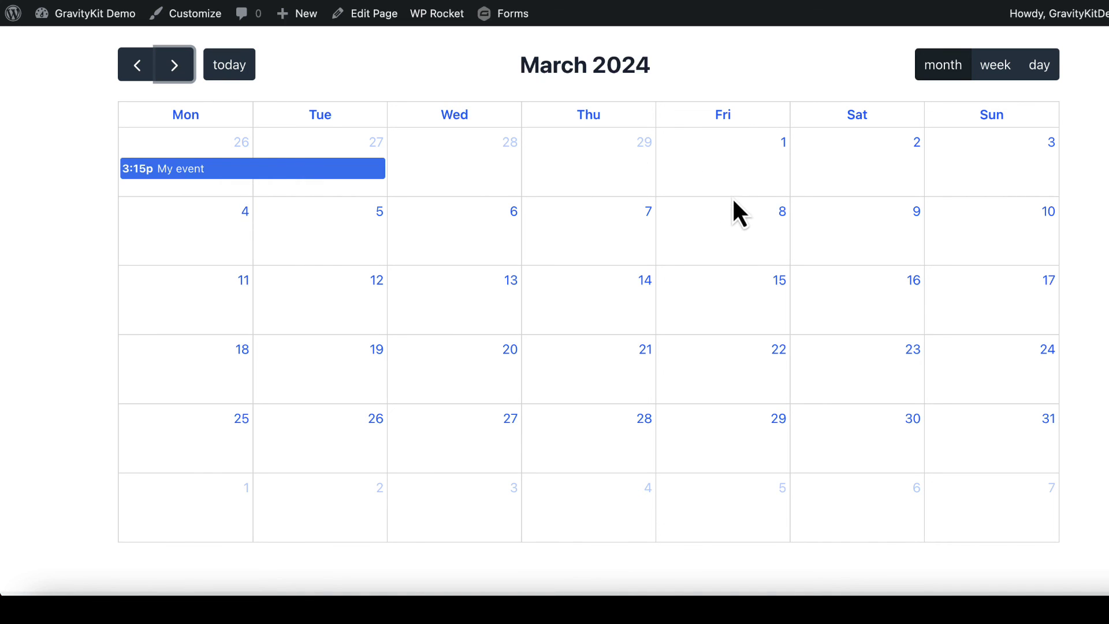
{"action": "left_click", "coordinate": [137, 65]}
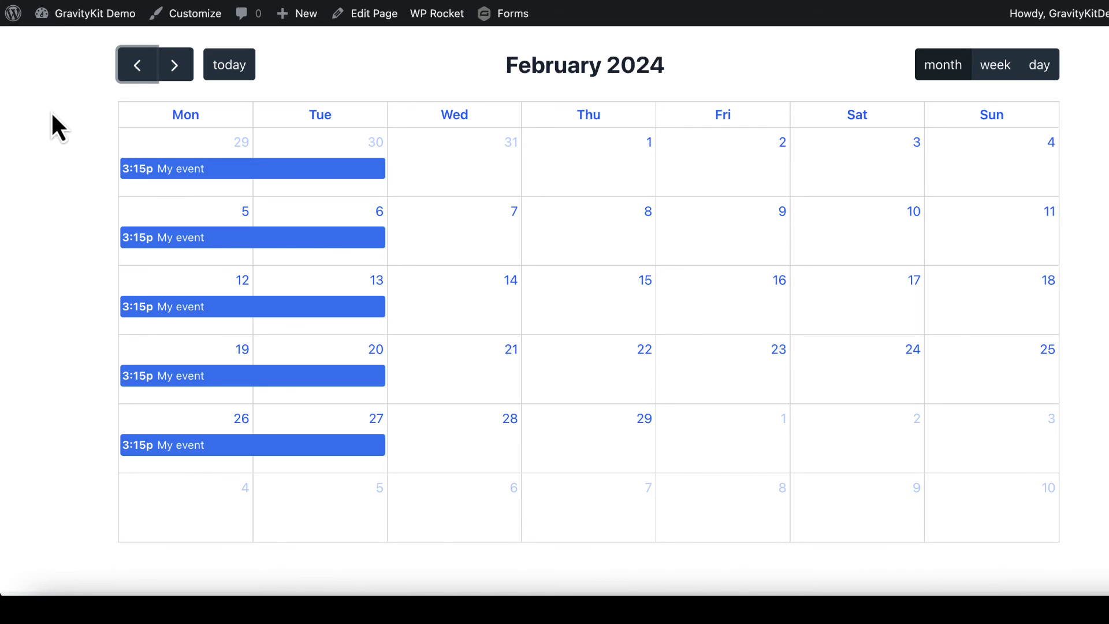
{"action": "left_click", "coordinate": [55, 113]}
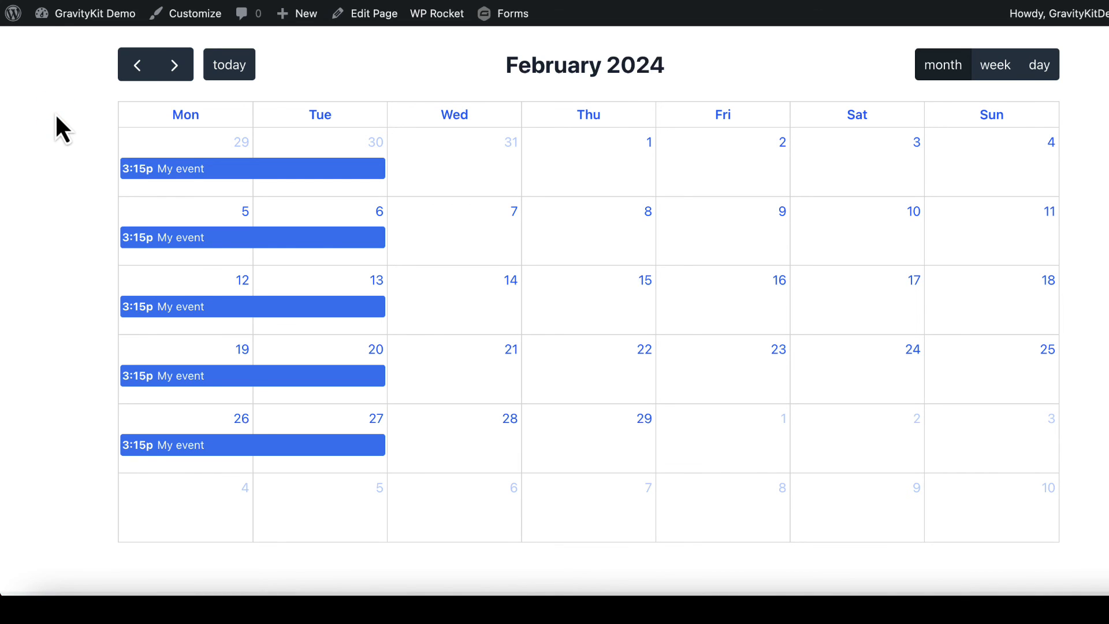